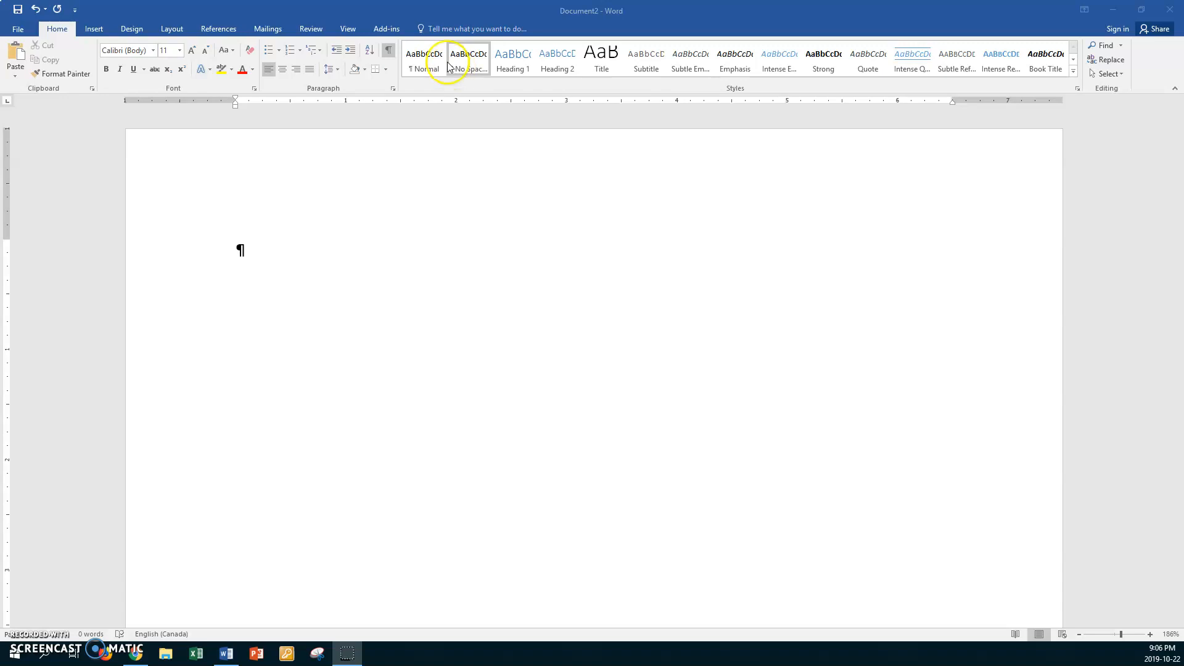
Start the step-by-step mail merge wizard for letters, using the current document, and advance to recipient selection.
left_click(270, 32)
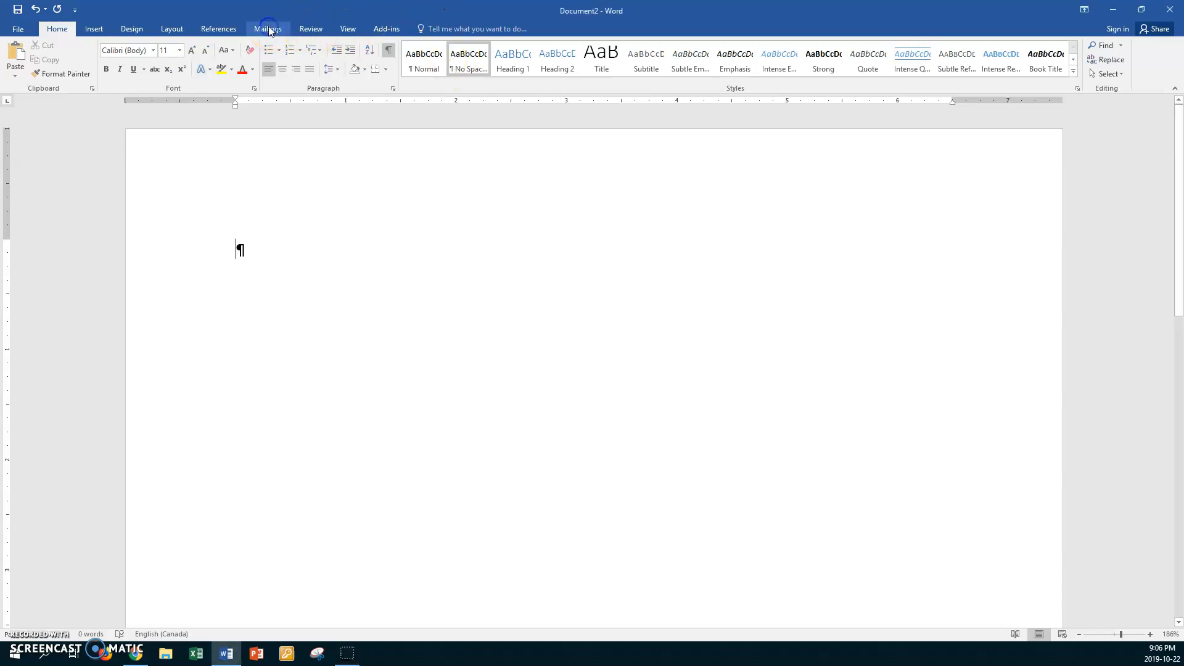
left_click(269, 29)
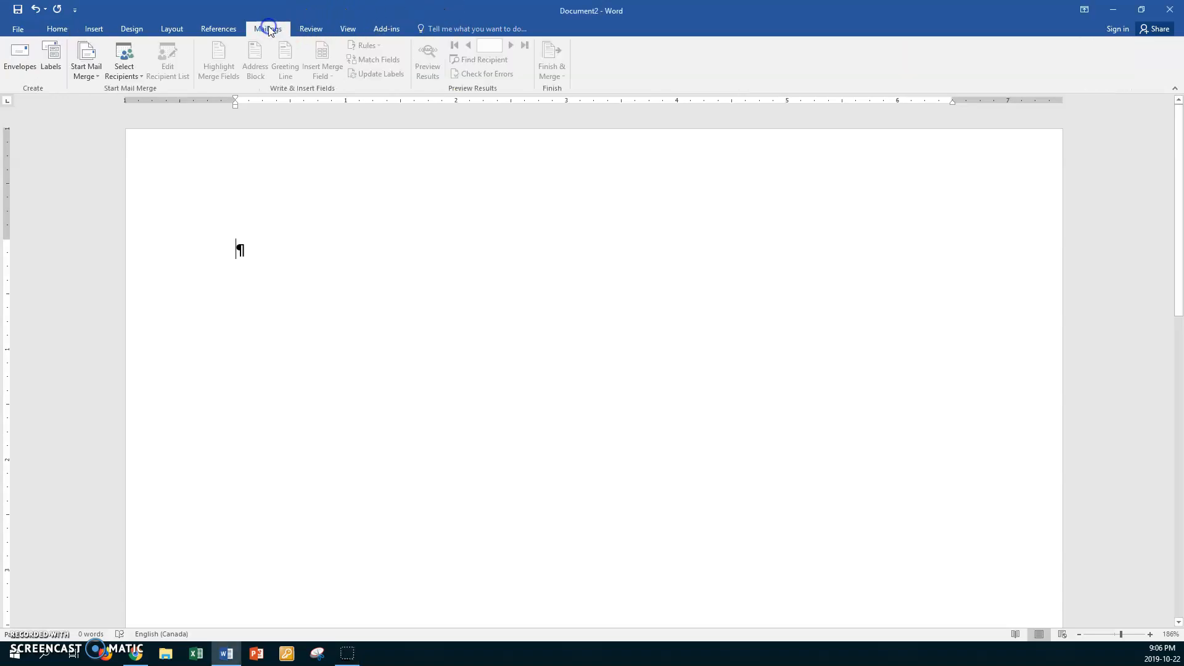
left_click(97, 76)
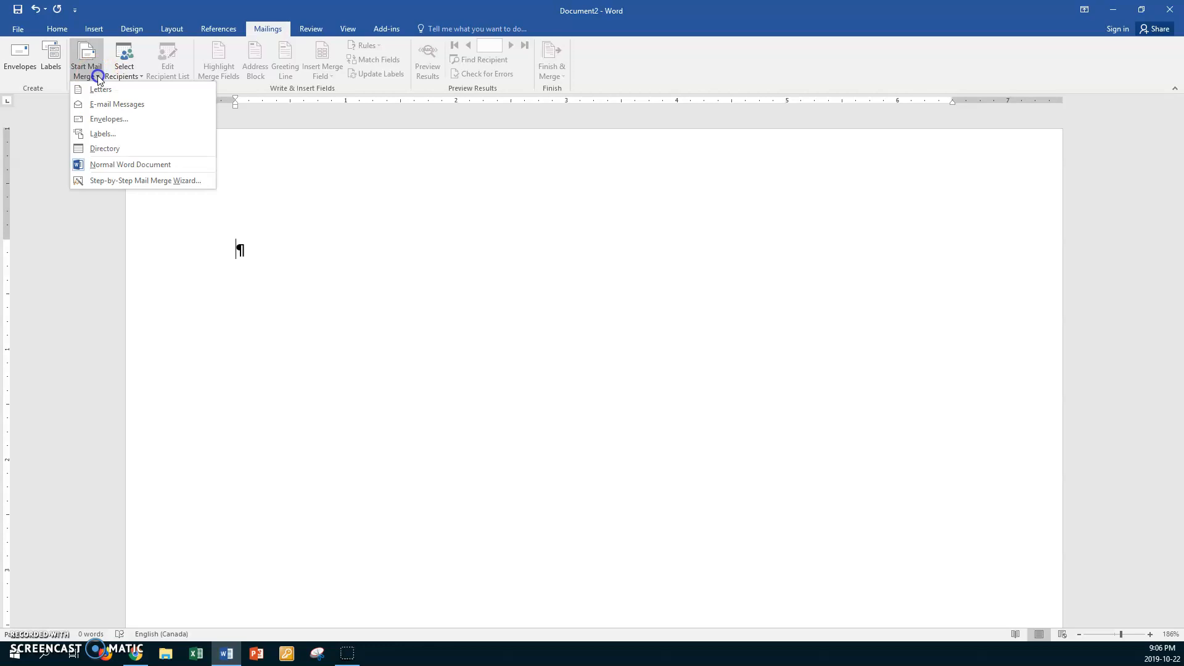
left_click(112, 181)
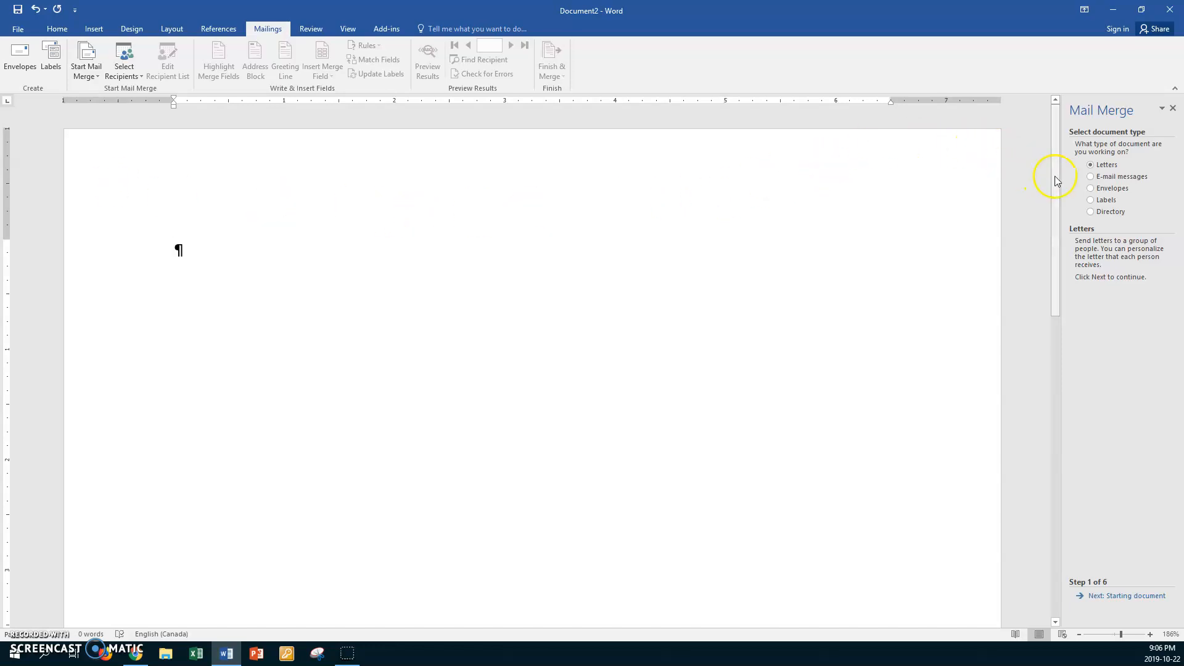
left_click(1098, 598)
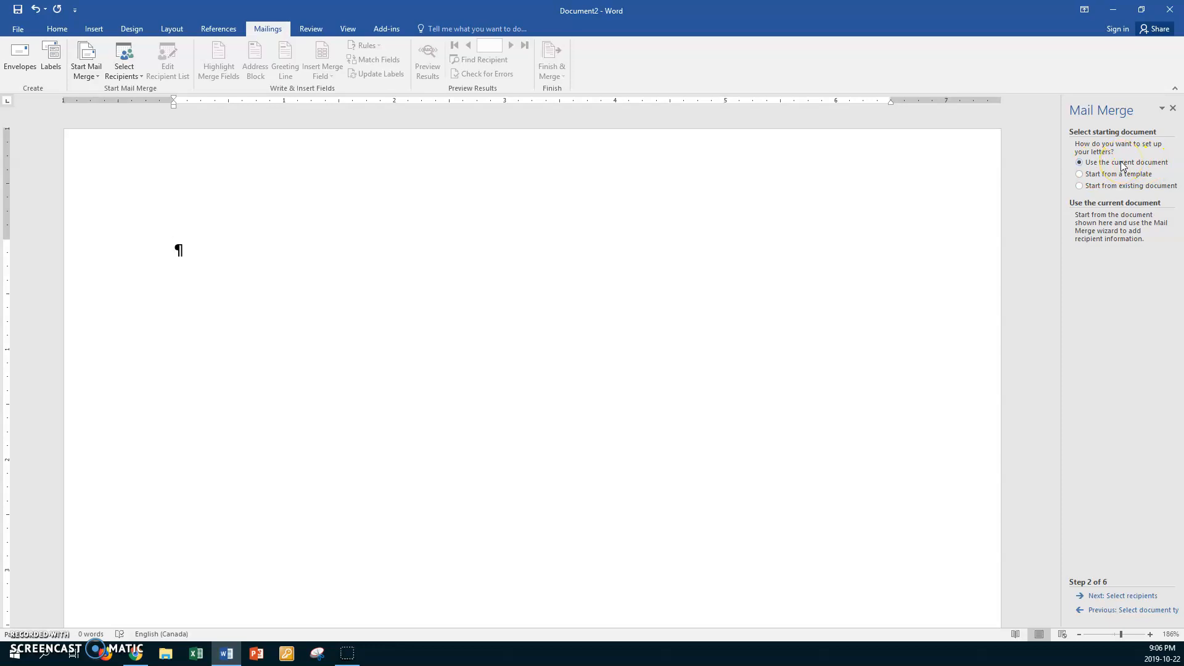
left_click(1093, 598)
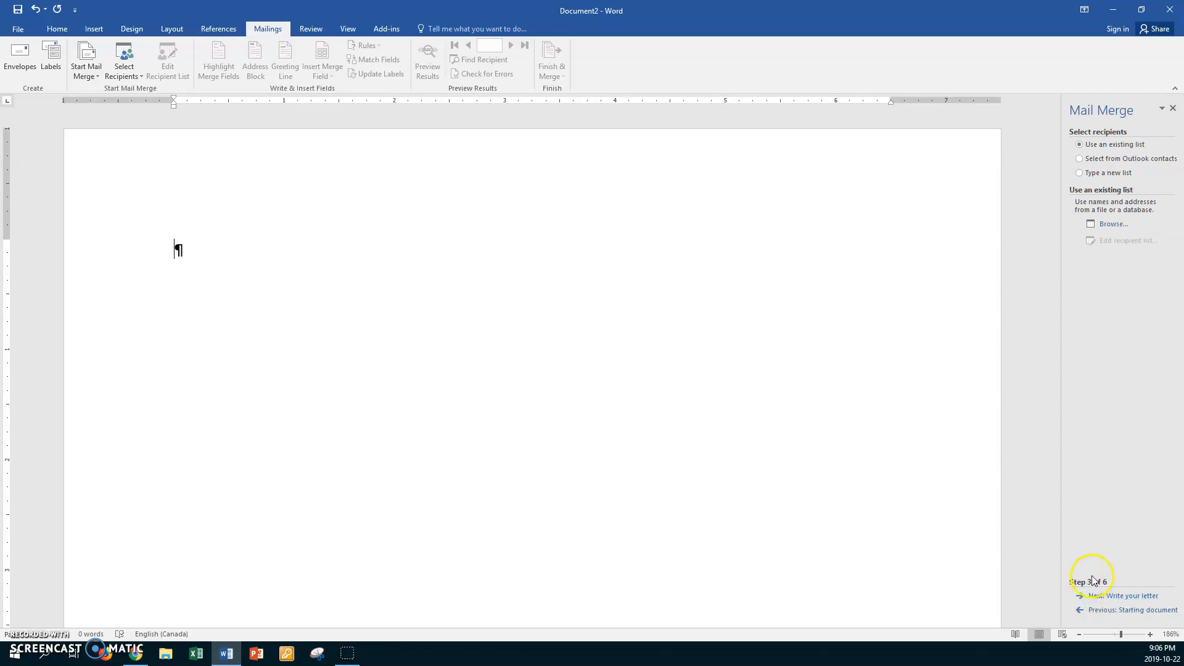
Choose to type a new recipient list, create it, and open its column customization.
left_click(1081, 176)
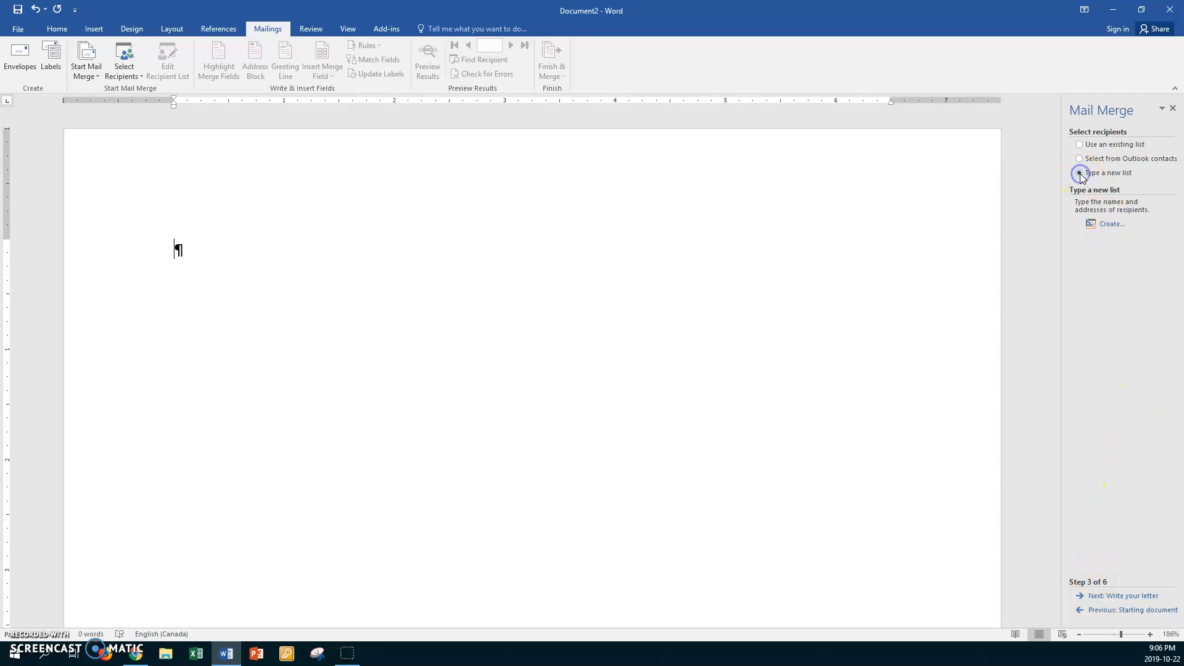
left_click(1119, 226)
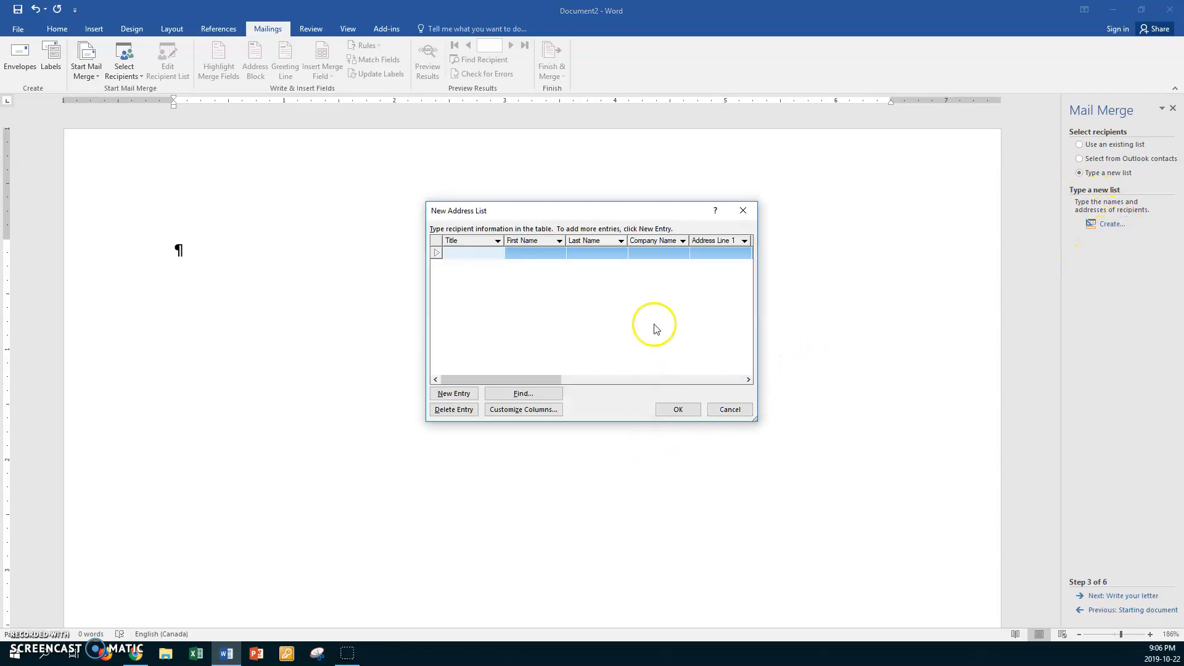
left_click(518, 411)
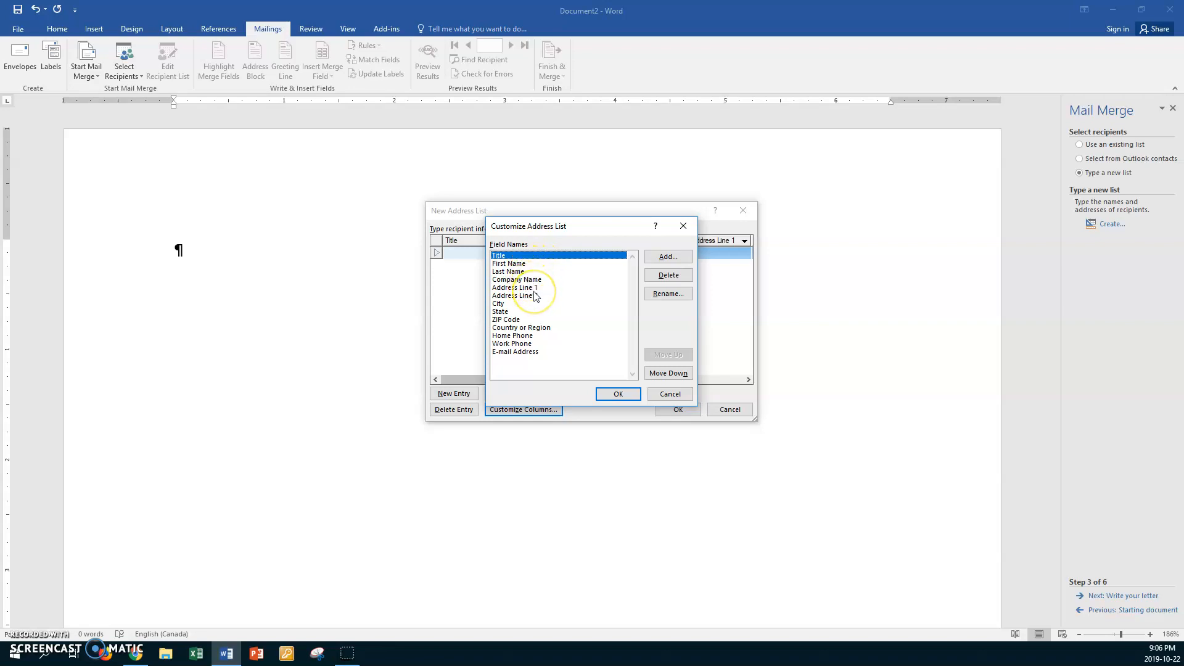
Rename the address list's State field to Province.
left_click(503, 313)
left_click(661, 295)
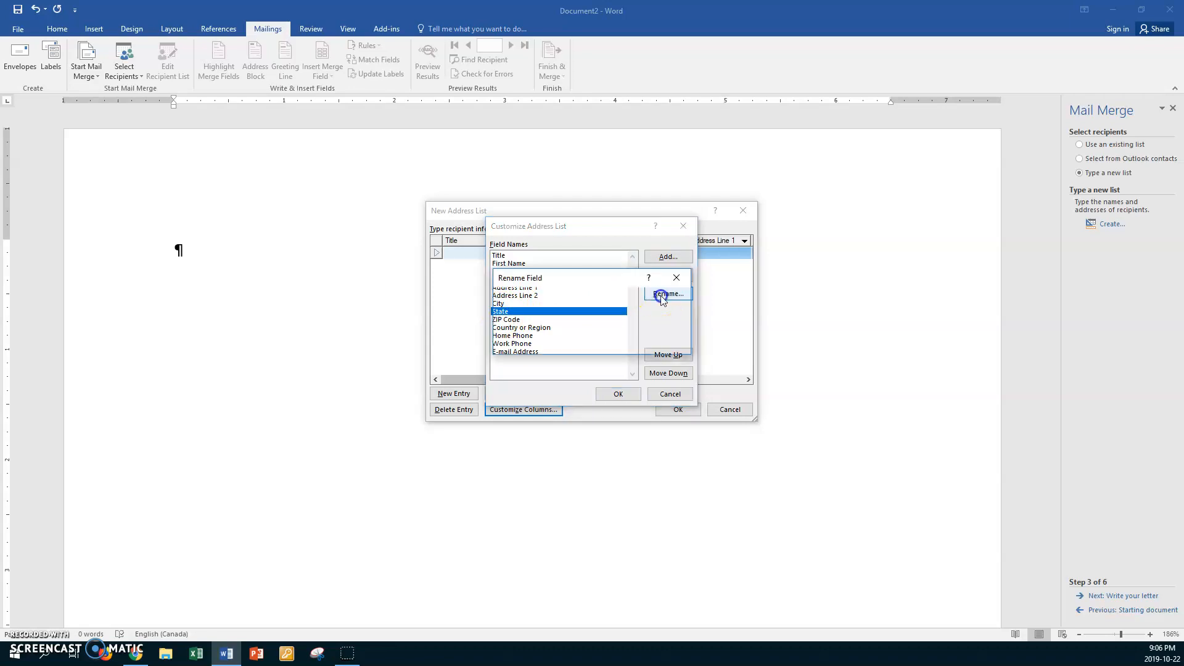
type("P")
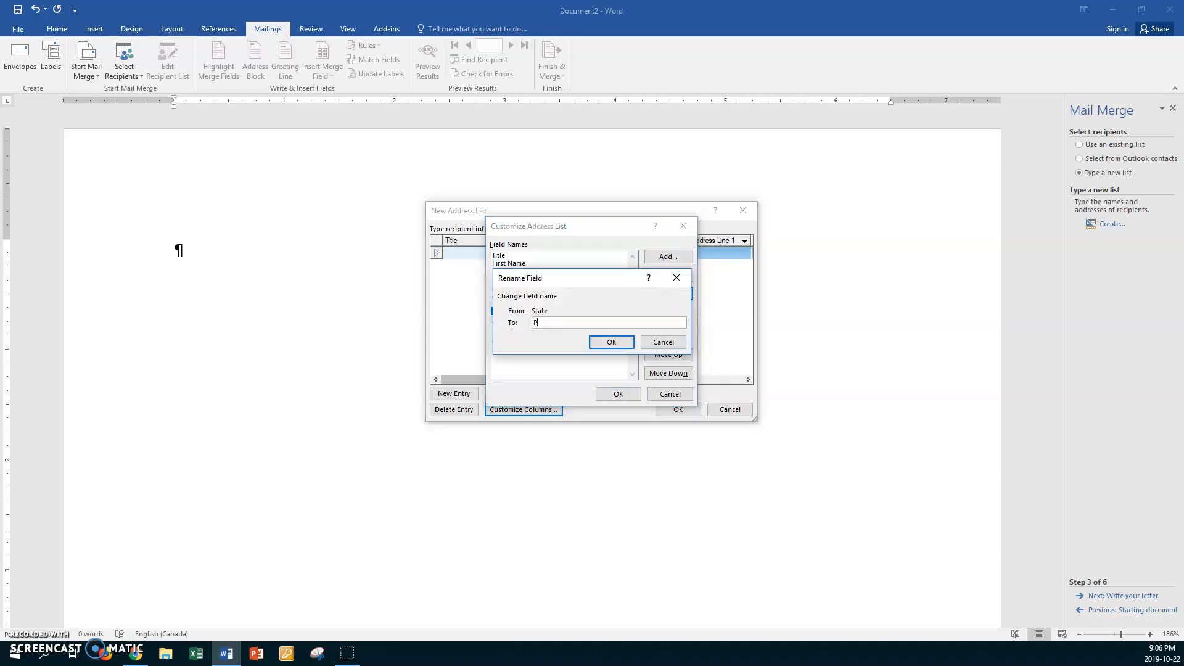
type("rovince")
left_click(608, 342)
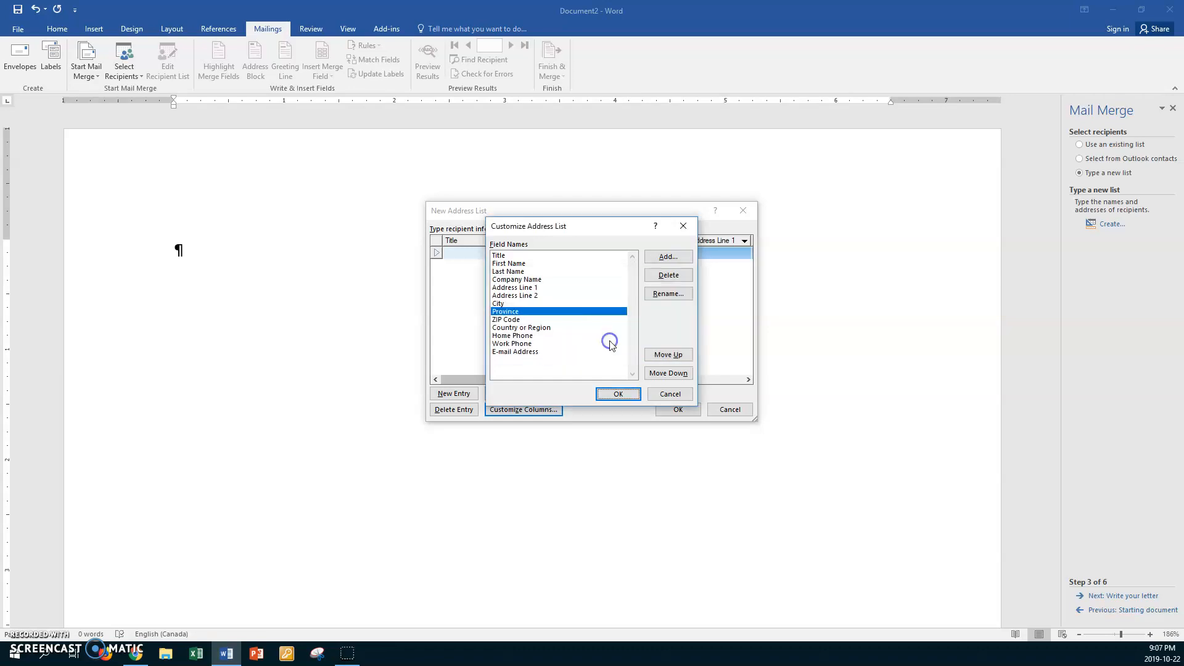
Rename the address list's ZIP Code field to Postal Code.
left_click(513, 320)
left_click(667, 295)
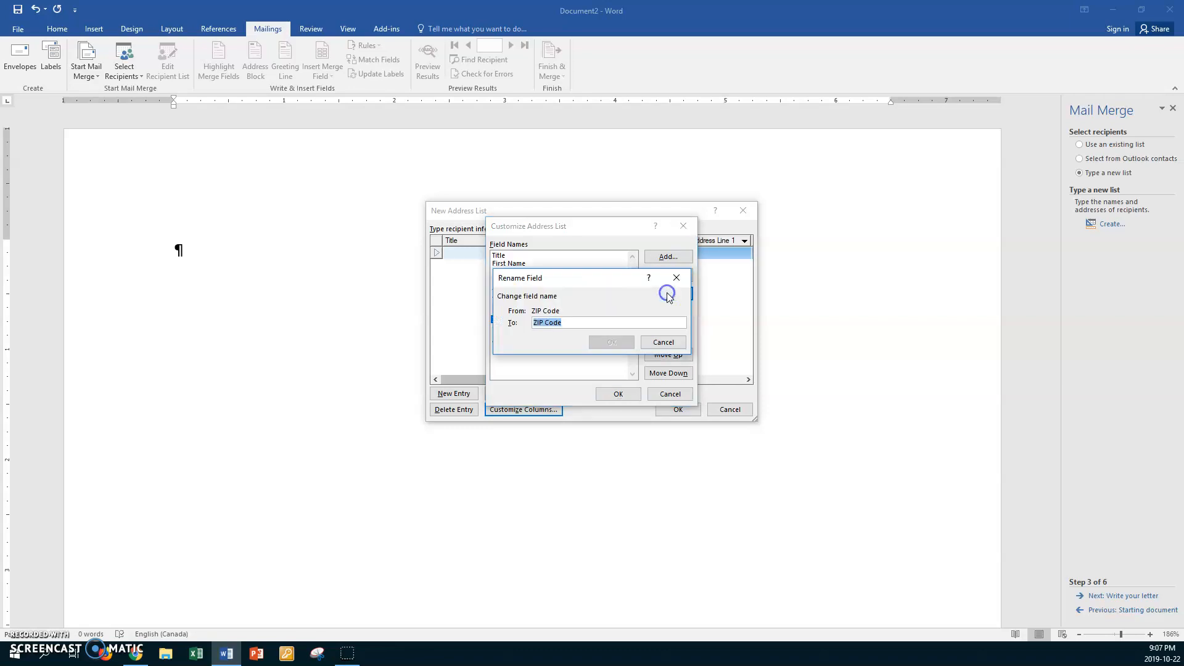
key("Home")
key("Delete")
key("Delete")
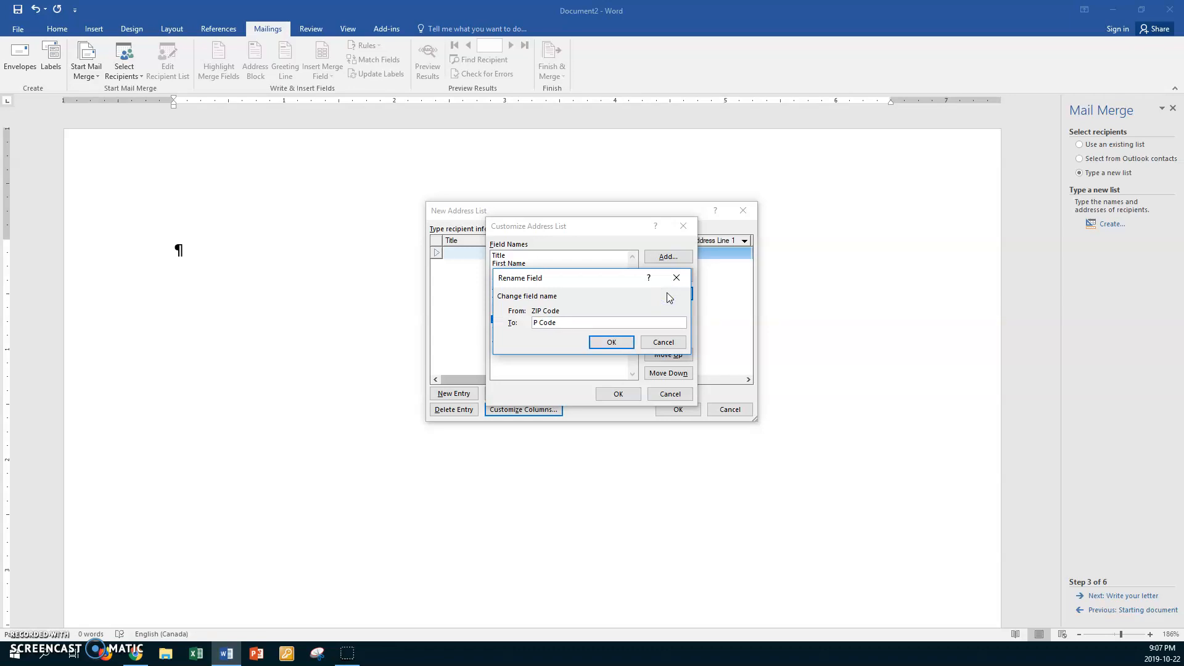
type("ostal")
left_click(612, 343)
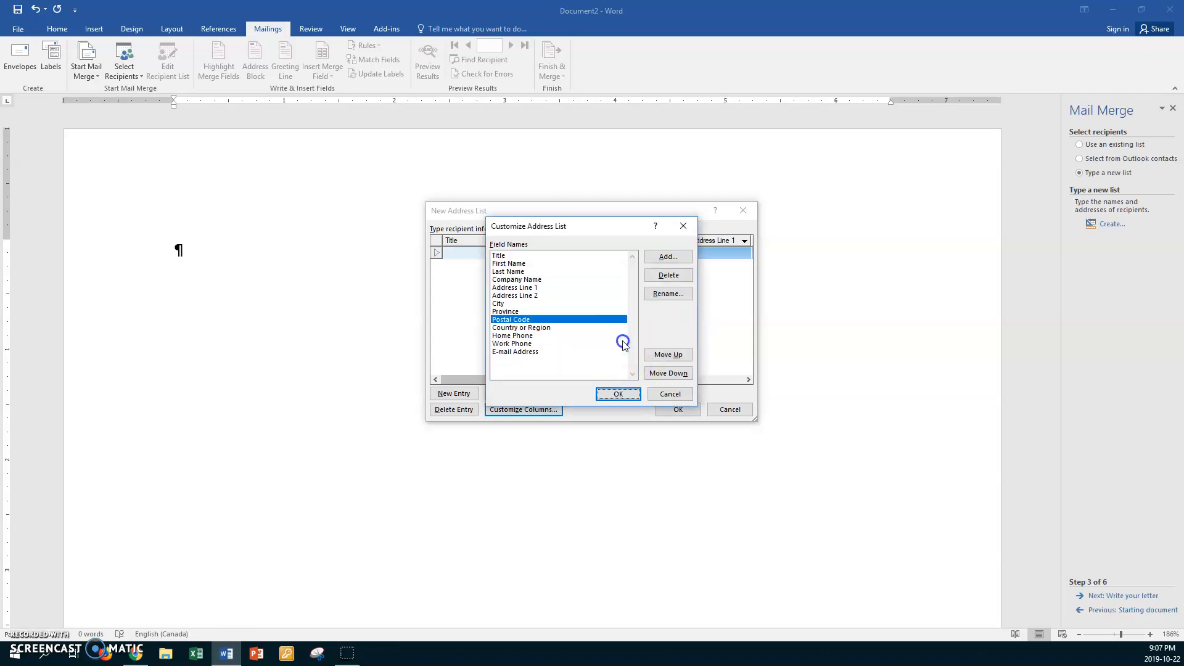
Delete the E-mail Address, Work Phone, Home Phone and Country or Region fields from the address list.
left_click(523, 352)
left_click(669, 276)
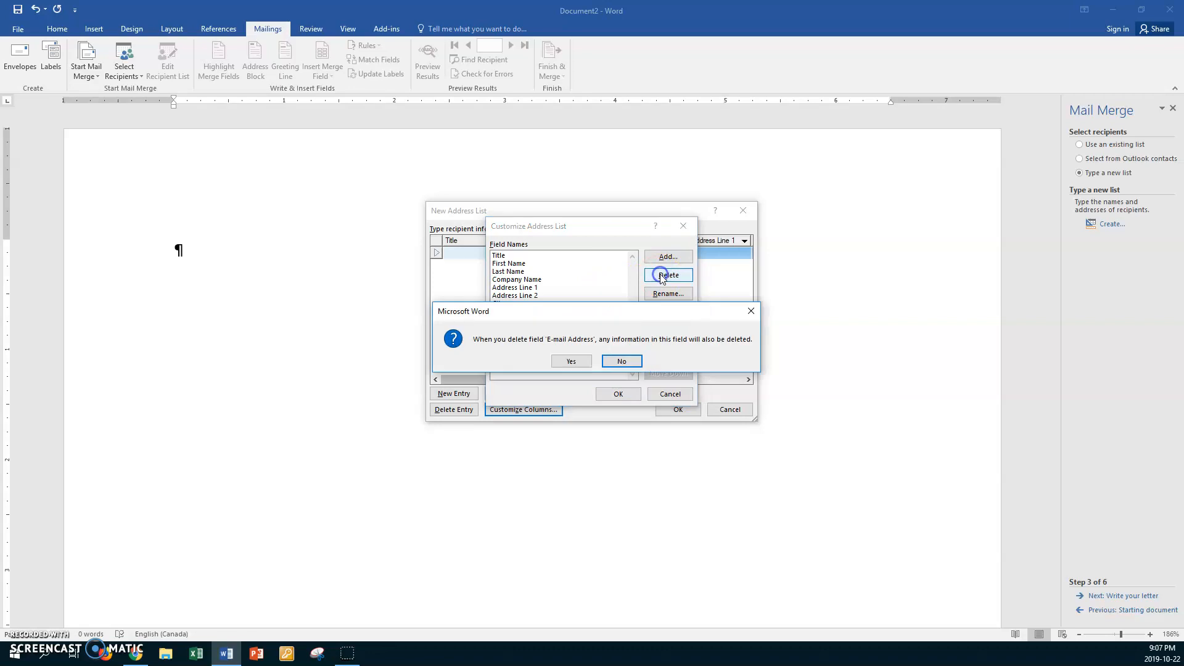
left_click(578, 360)
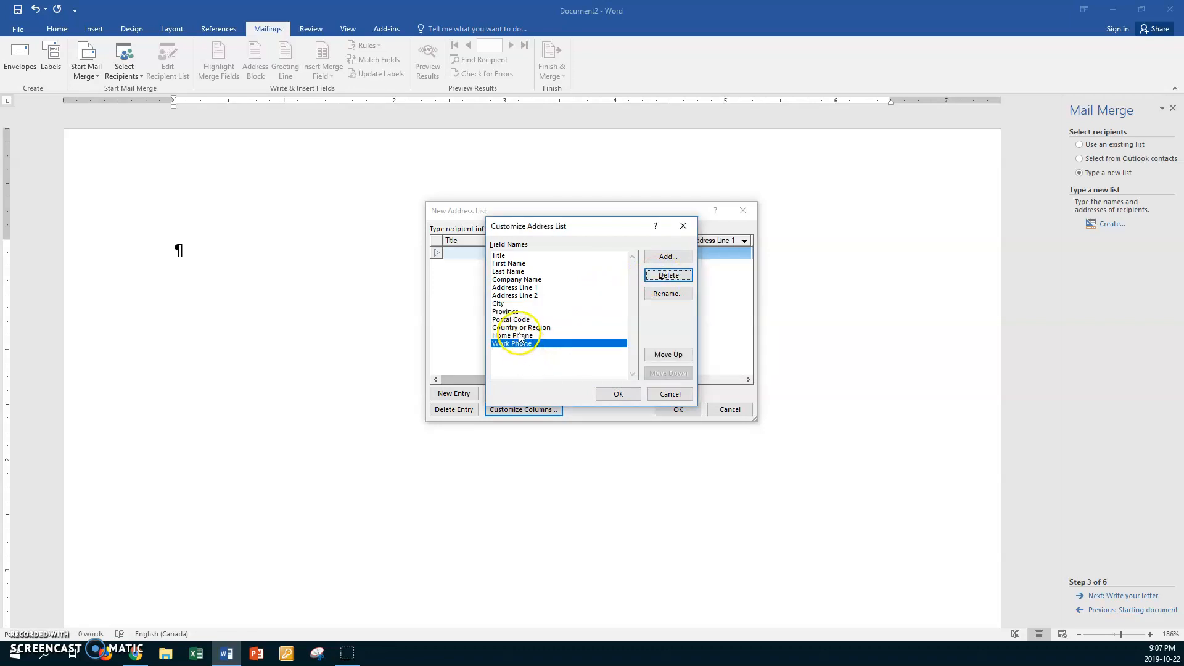
left_click(662, 276)
left_click(573, 361)
left_click(663, 279)
left_click(572, 361)
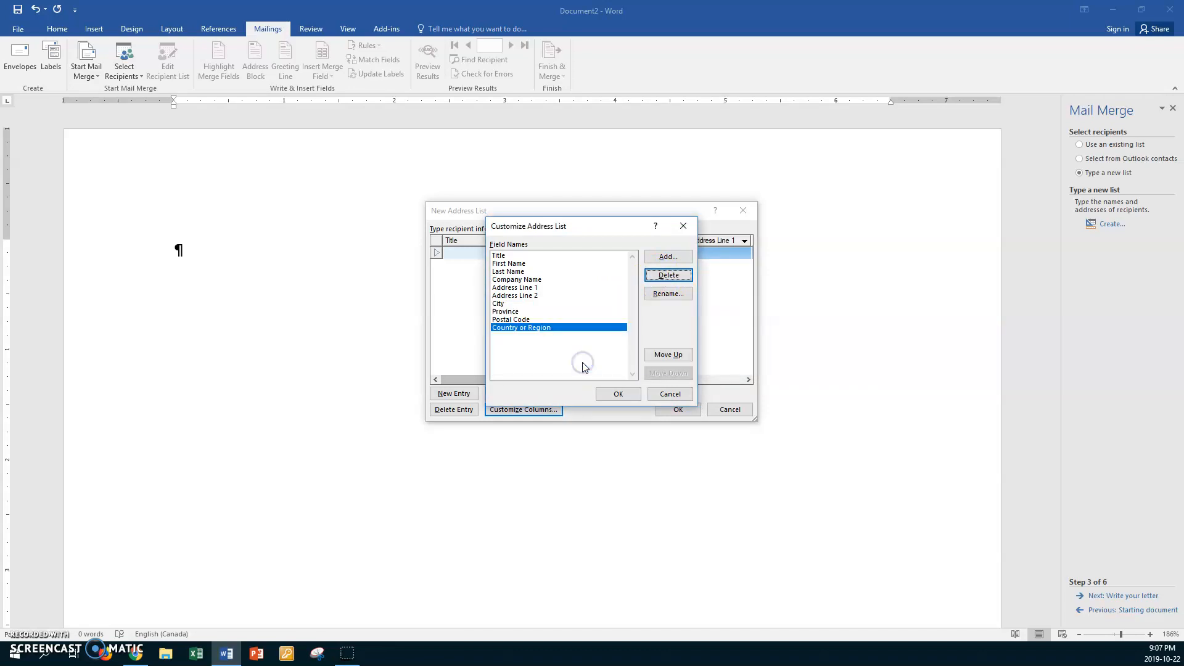
left_click(652, 282)
left_click(571, 362)
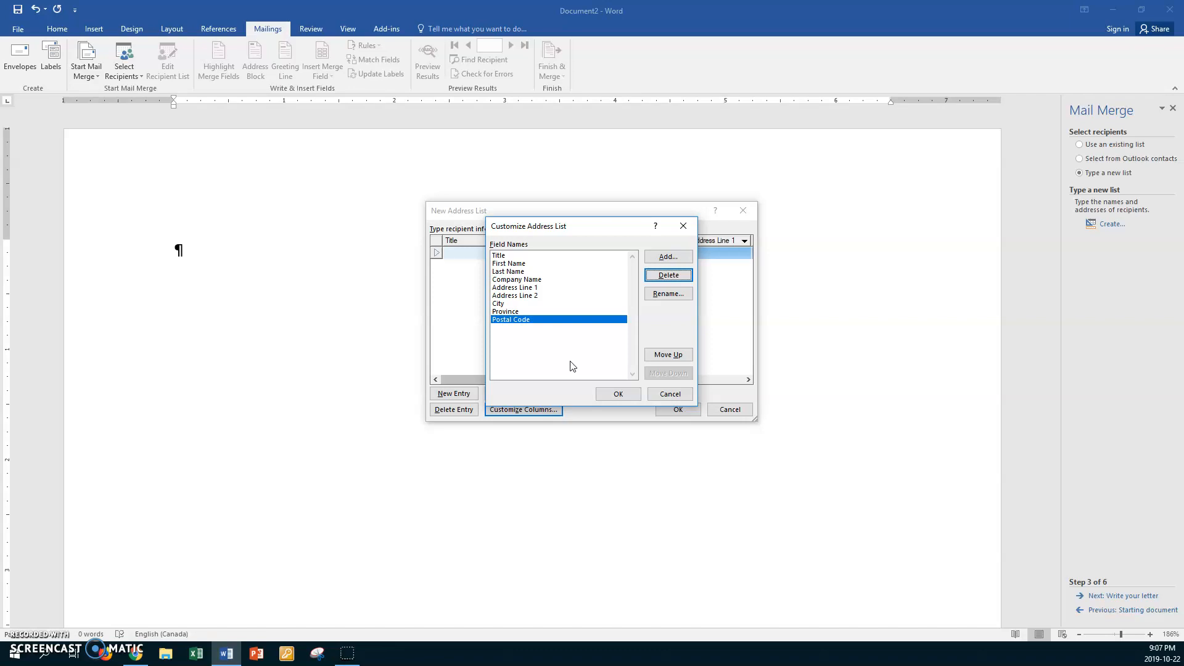
Add a field named "Saluatation" after Postal Code and apply the customized columns to the address list.
left_click(663, 258)
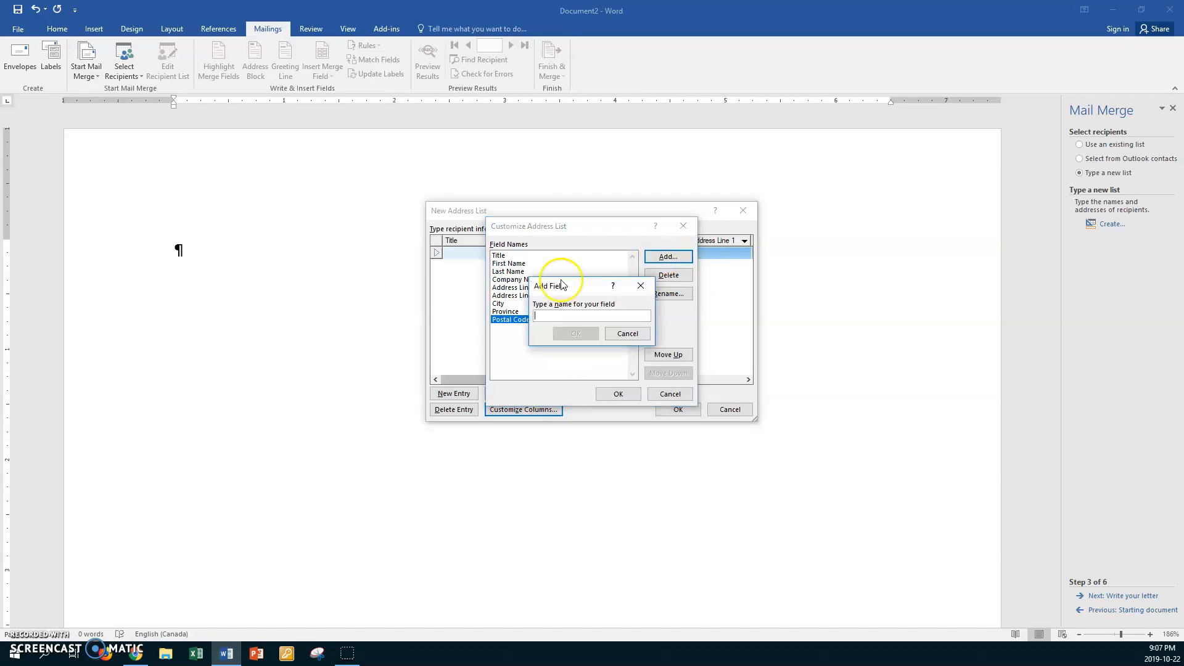
type("Saluatati")
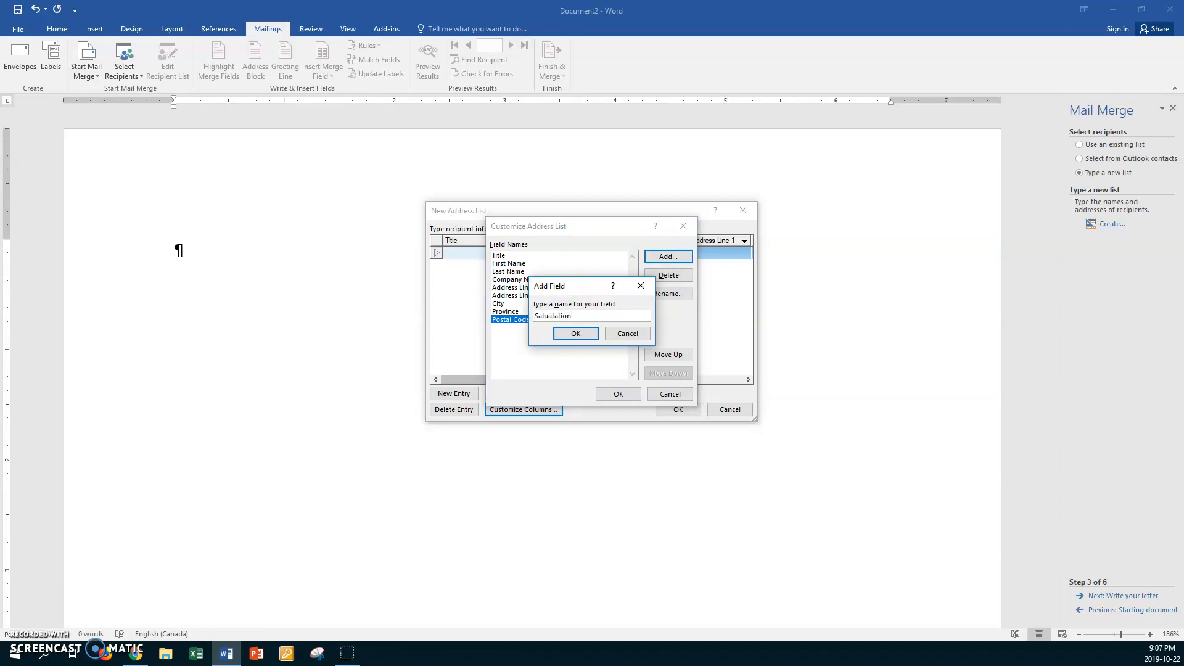
type("on")
left_click(576, 333)
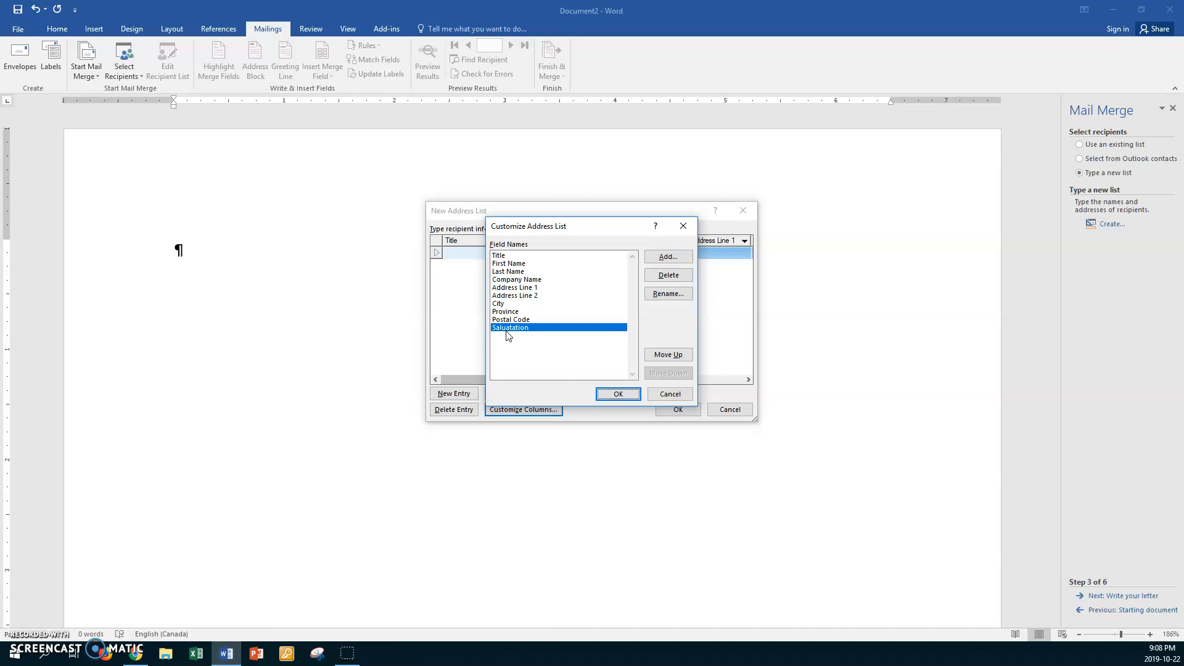
left_click(618, 393)
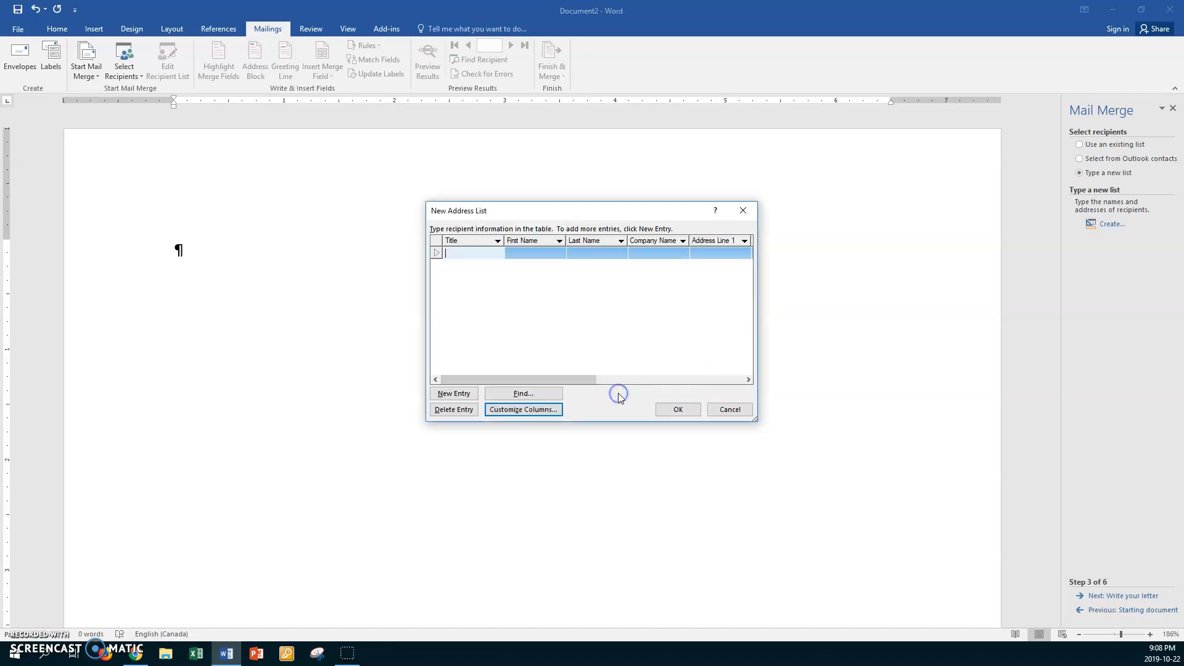
Fill in the first recipient's title as "Ms." and enter the recipient's first and last name.
left_click(455, 251)
type("Ms.")
key("Tab")
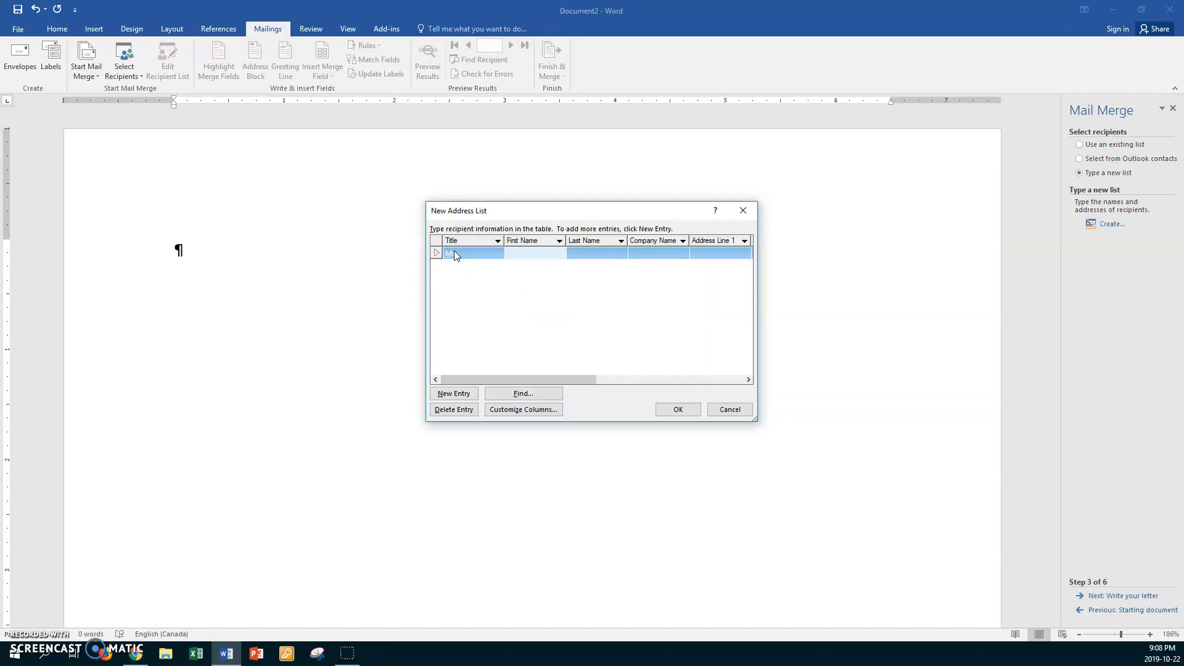
type("Celena")
key("Tab")
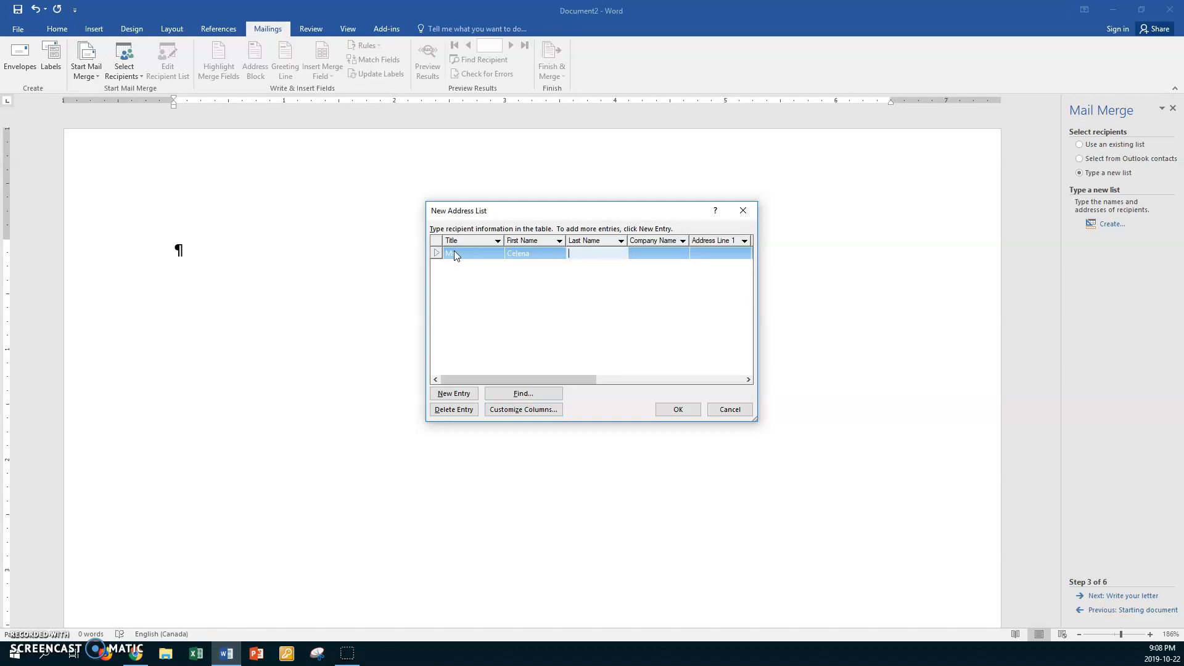
type("Blackstone")
key("Tab")
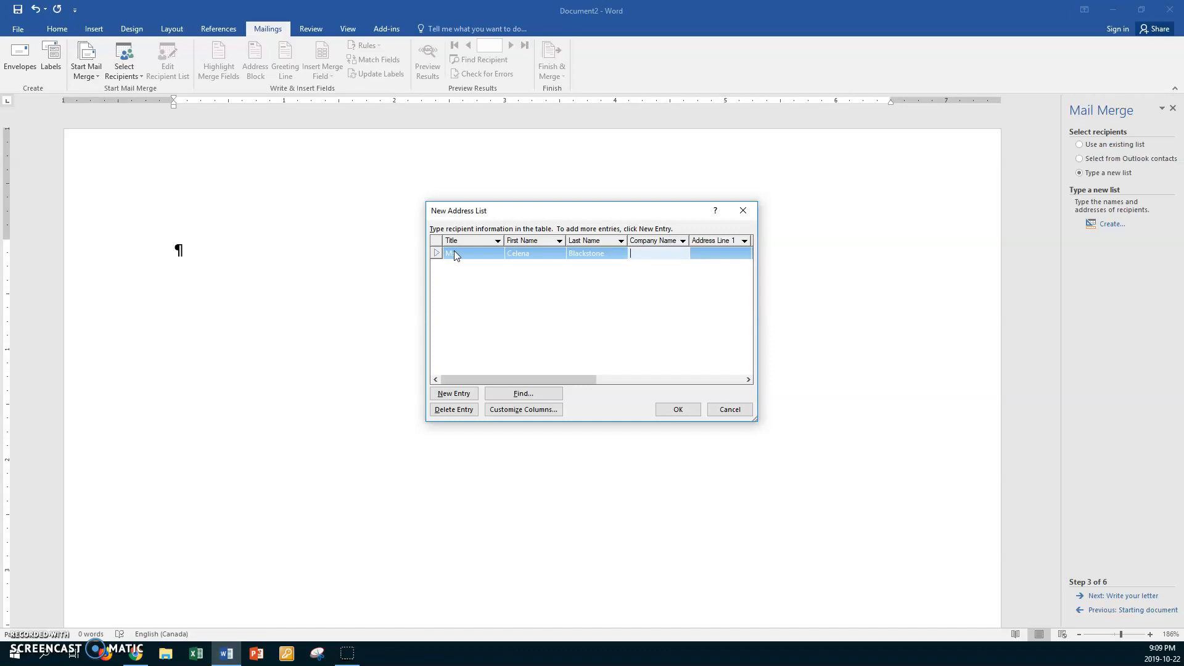
Add a Position field to the address list and place it between Last Name and Company Name.
left_click(522, 411)
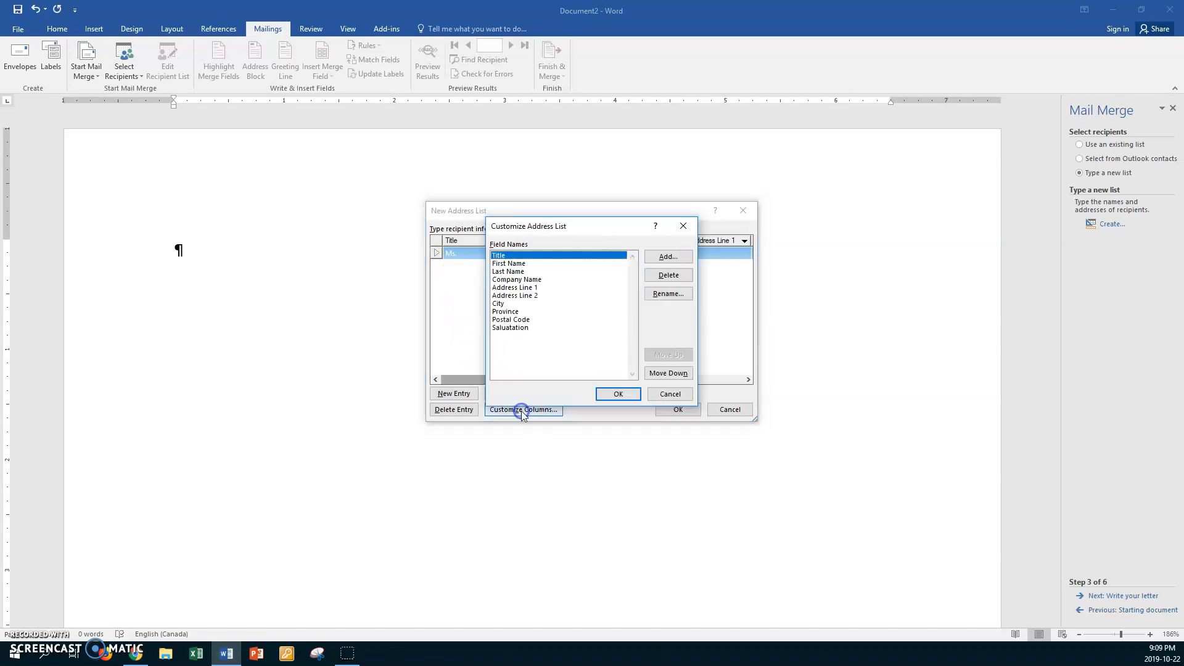
left_click(526, 281)
left_click(668, 258)
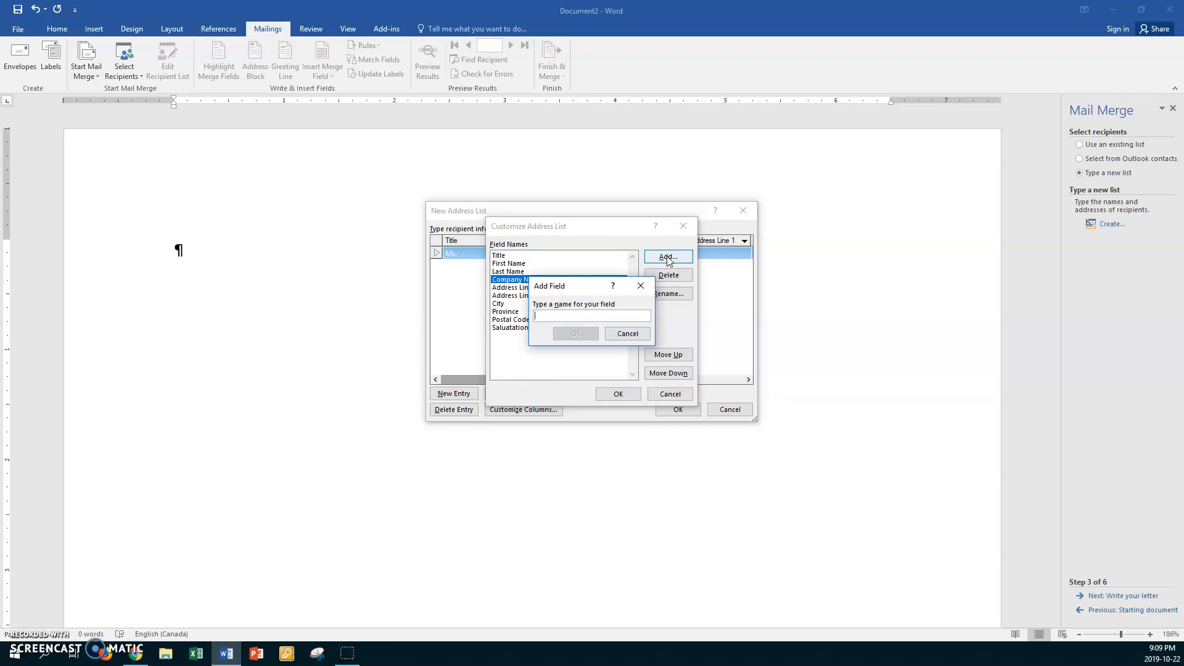
type("Position")
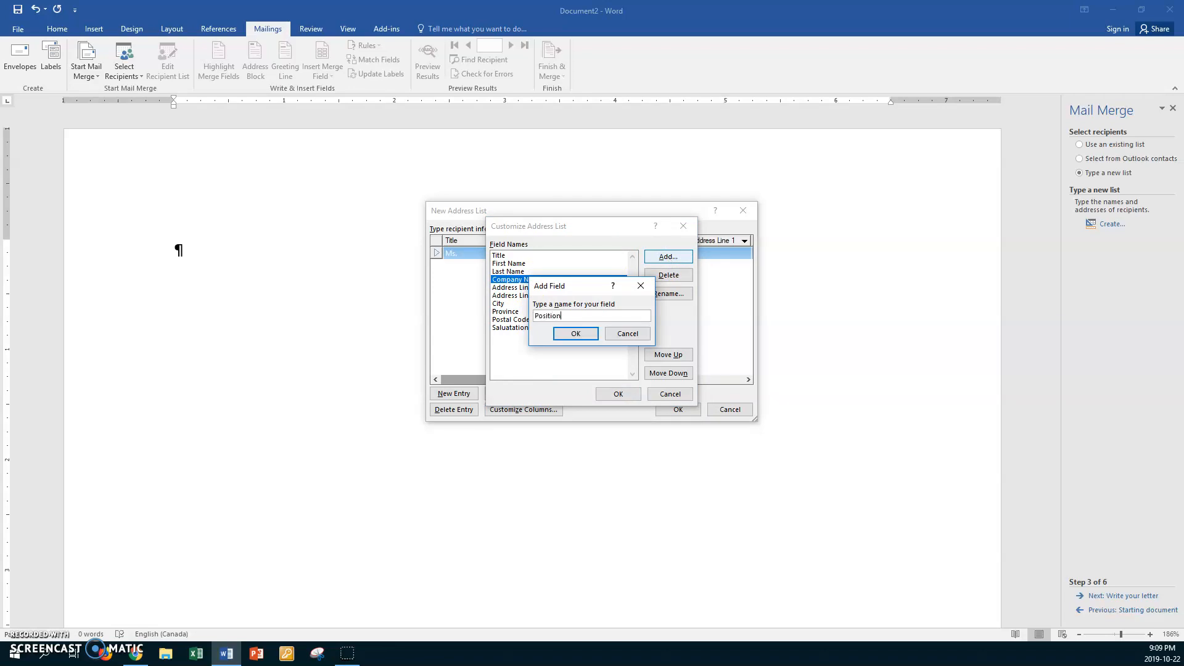
key("Return")
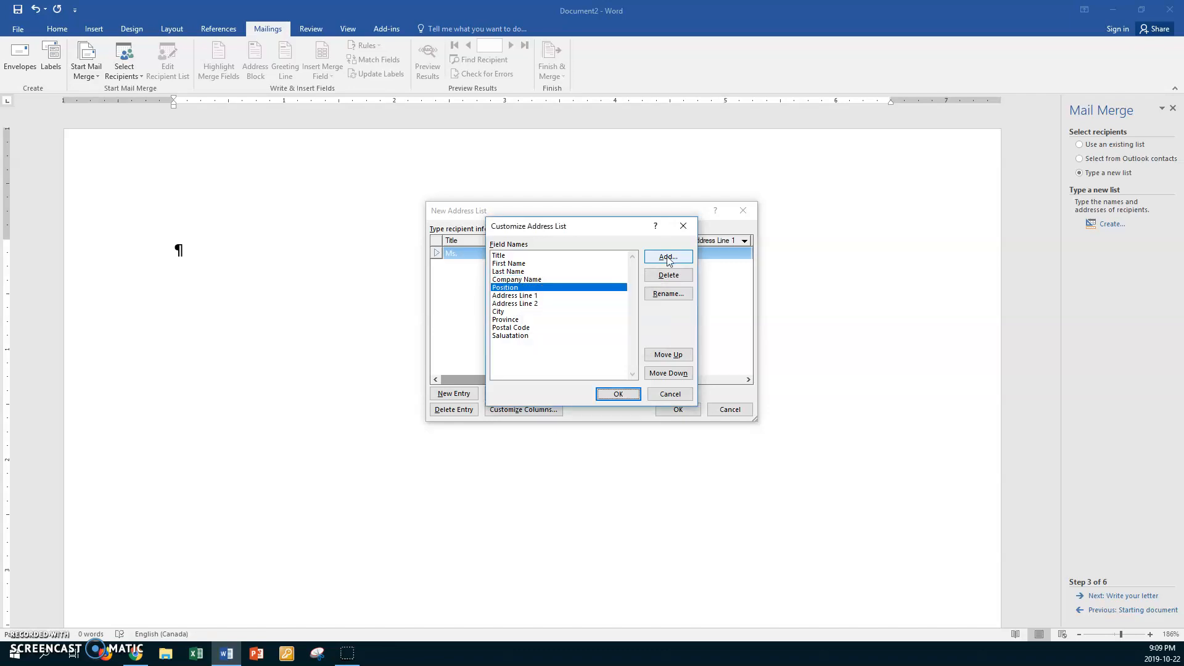
left_click(668, 355)
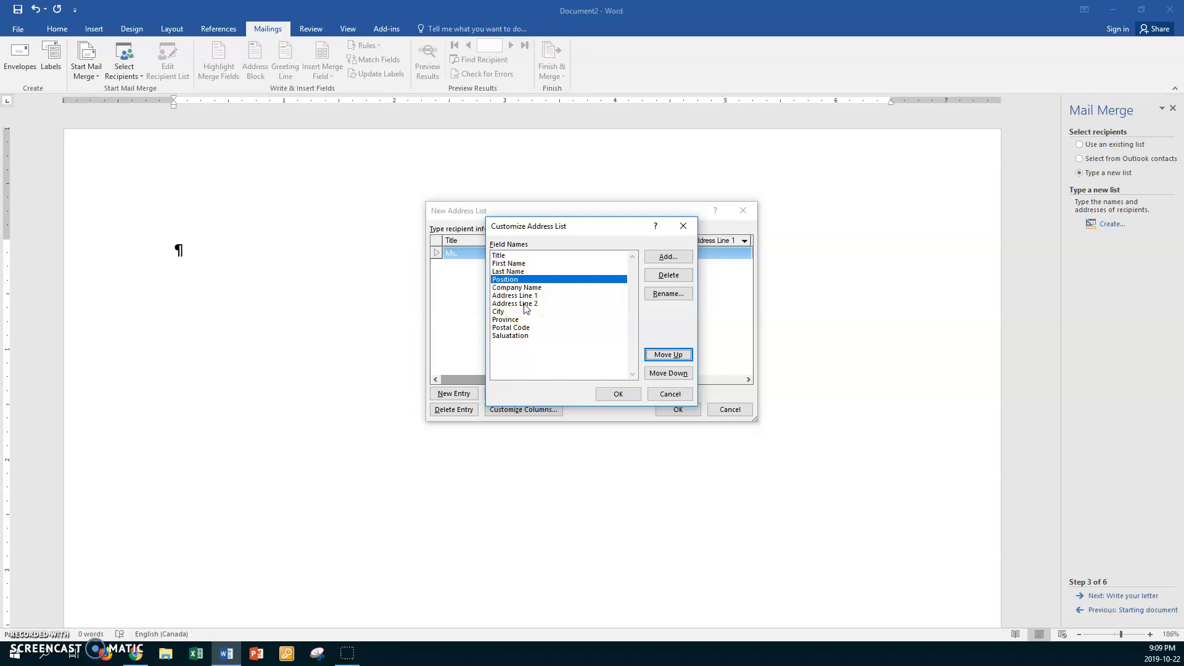
left_click(609, 395)
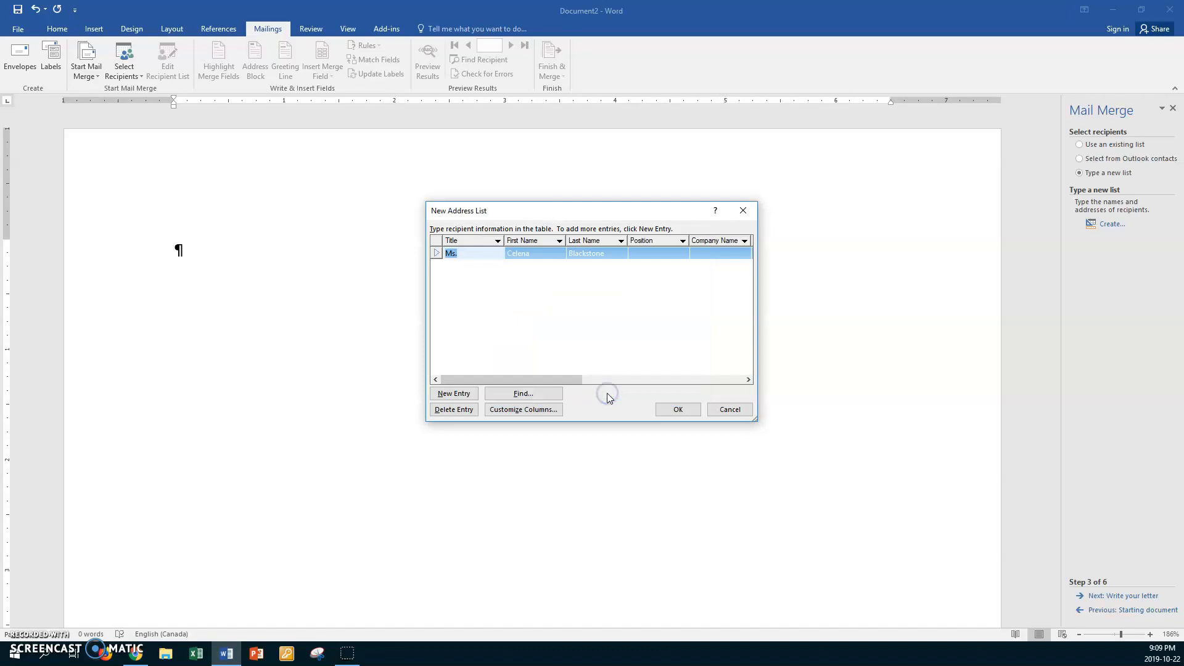
Set the first recipient's position to "Proprietor" and company name to "Pearl & Misty Pet Care".
left_click(642, 251)
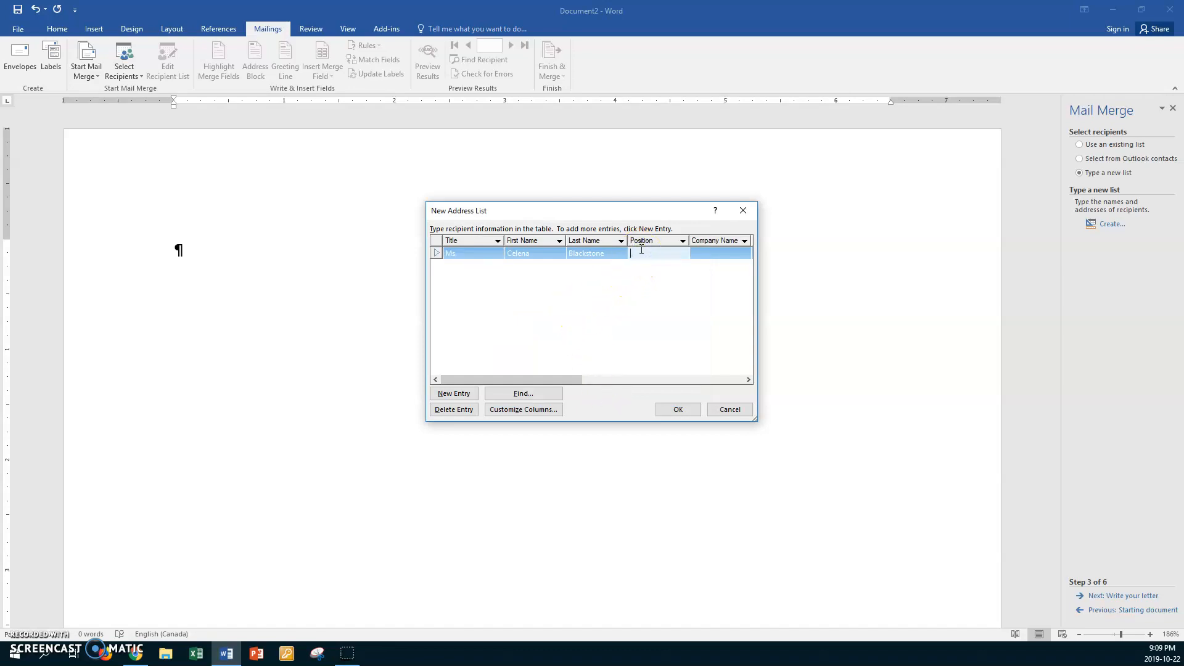
type("Proprietor")
key("Tab")
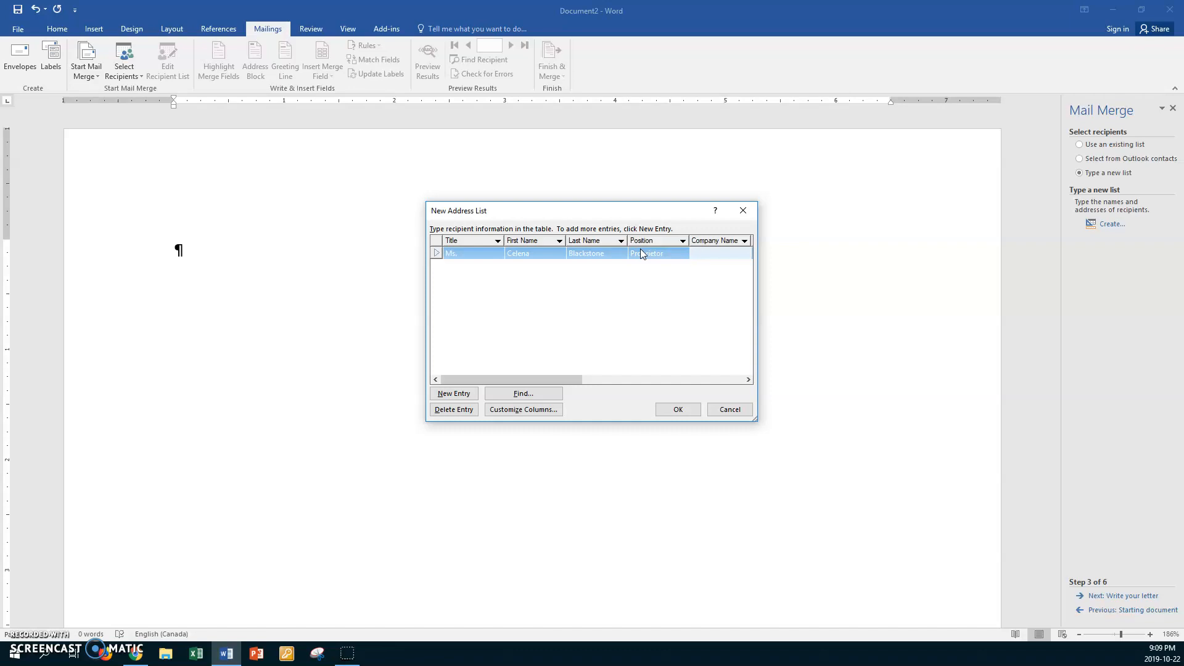
type("Pear")
type("l &")
type(" Mi")
type("sty Pet Care")
key("Tab")
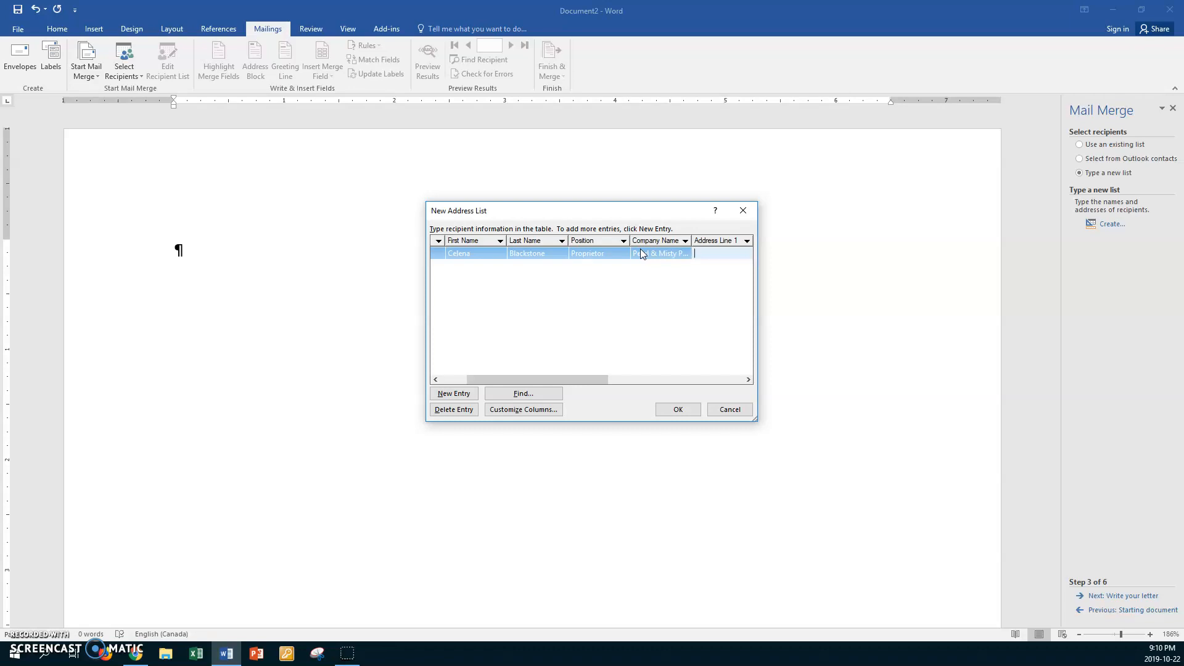
type("52 chc")
key("BackSpace")
key("BackSpace")
key("BackSpace")
key("BackSpace")
type("Chicago abve.")
Reposition and widen the New Address List window until all columns from Title through Saluatation fit without scrolling.
left_click_drag(757, 418, 970, 426)
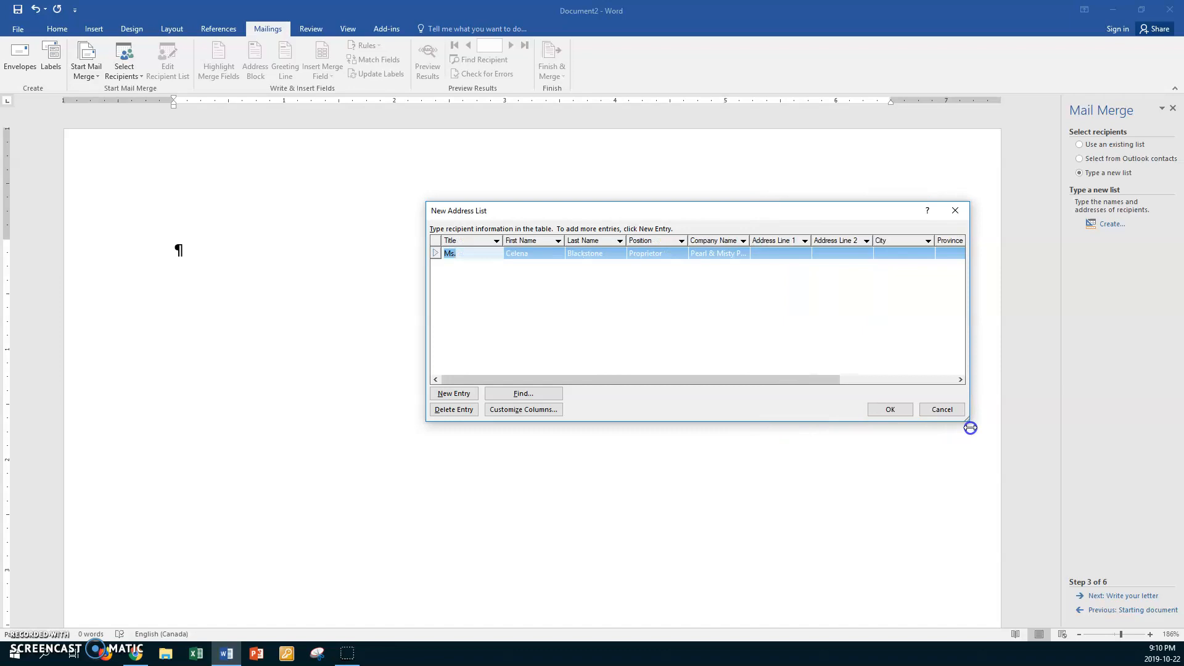
left_click_drag(769, 215, 505, 229)
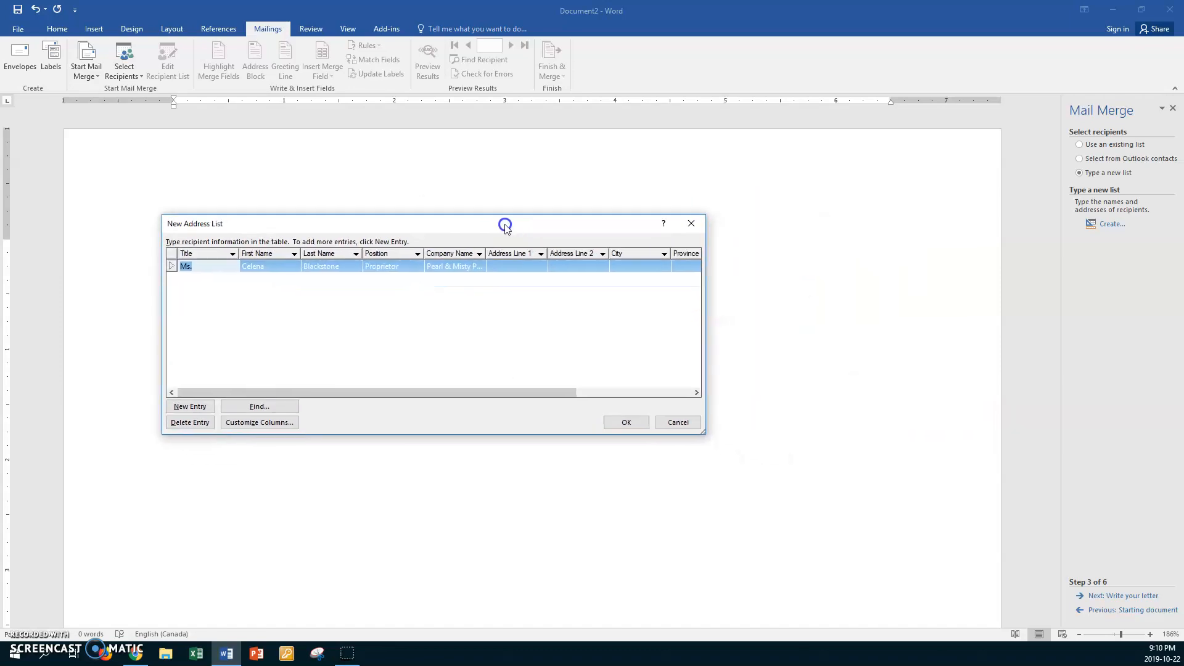
left_click_drag(707, 433, 894, 411)
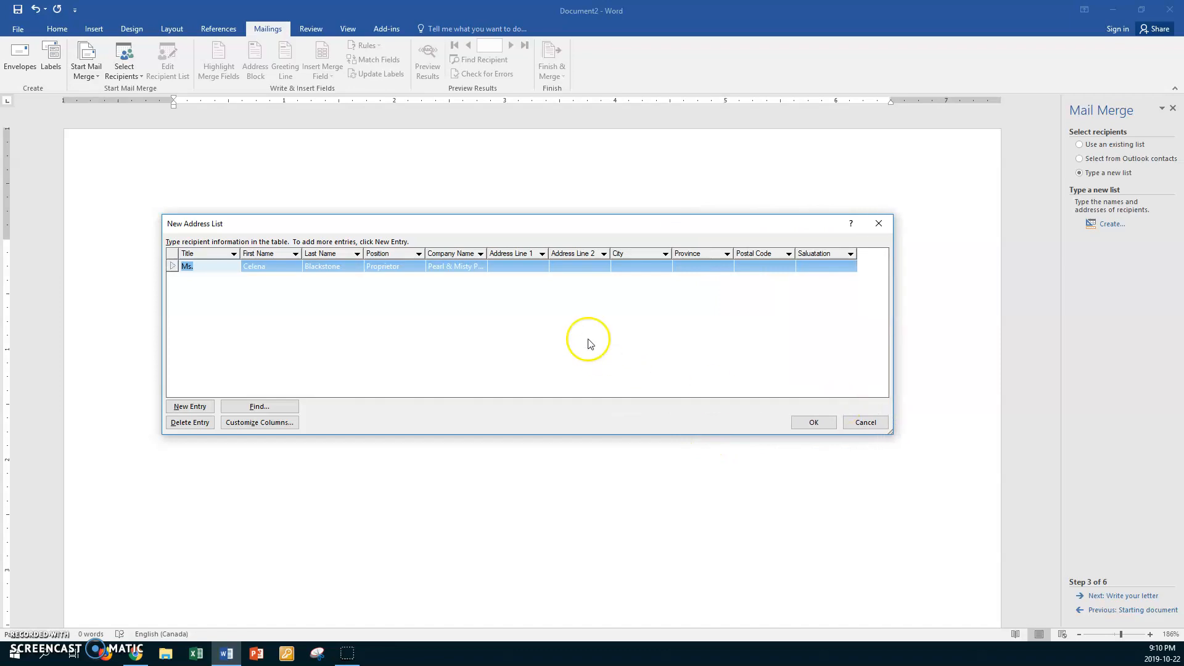
Enter the first recipient's street address in Address Line 1 and leave Address Line 2 blank.
left_click(509, 266)
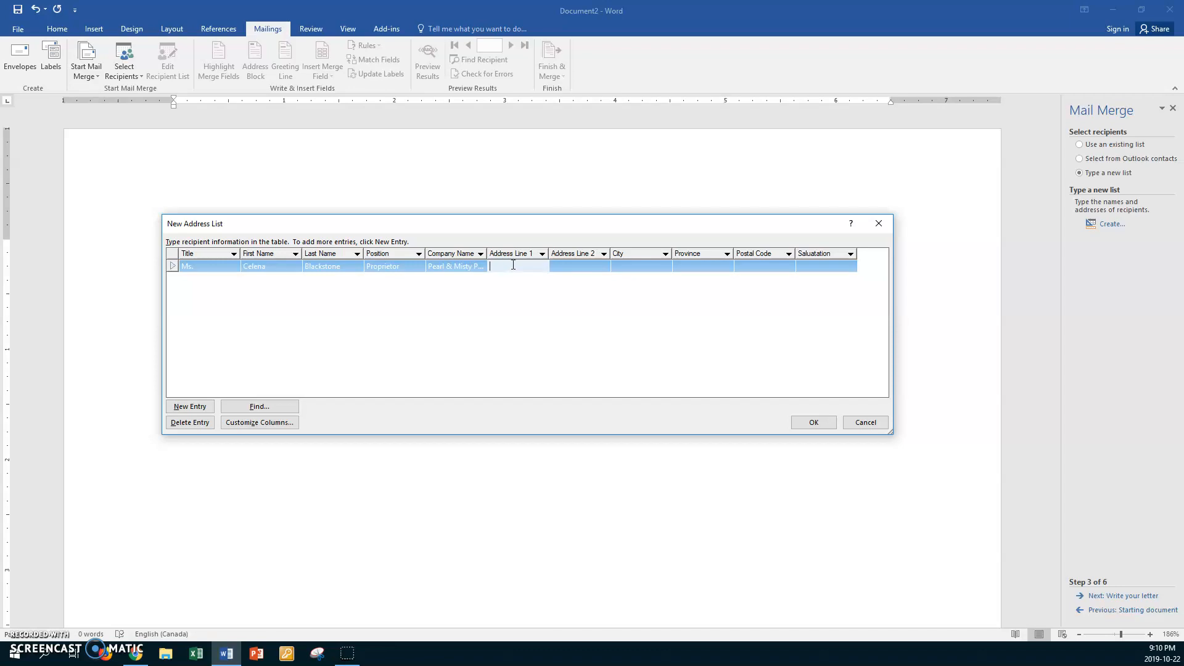
type("52 Chicago Ave.")
key("Tab")
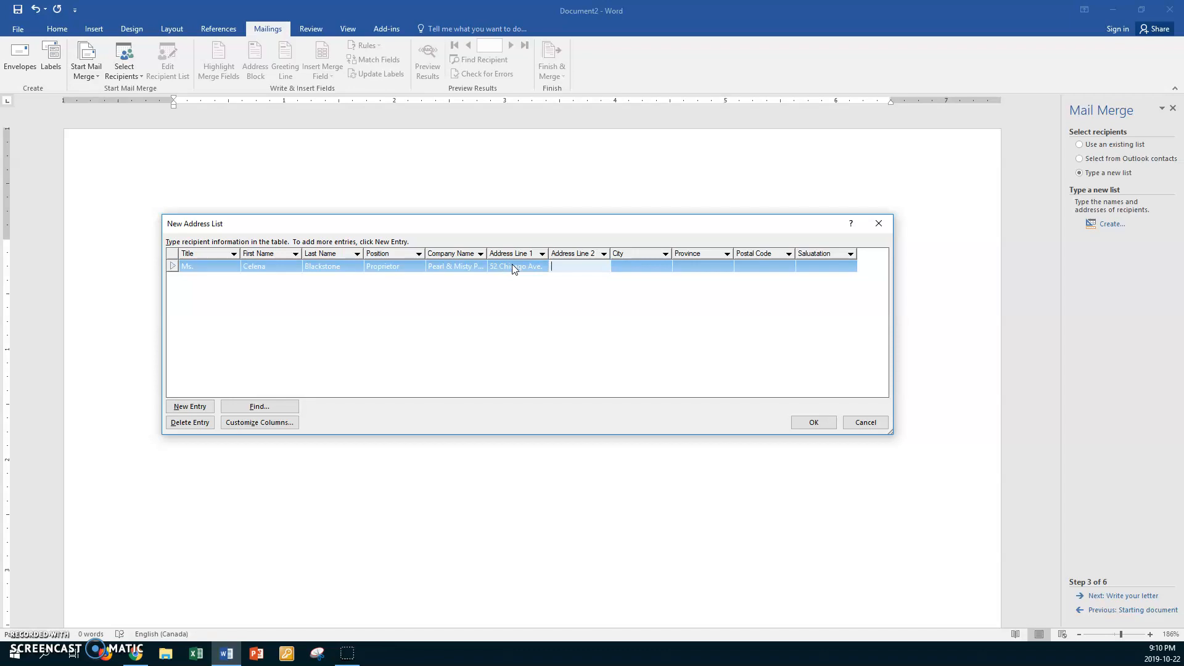
key("Tab")
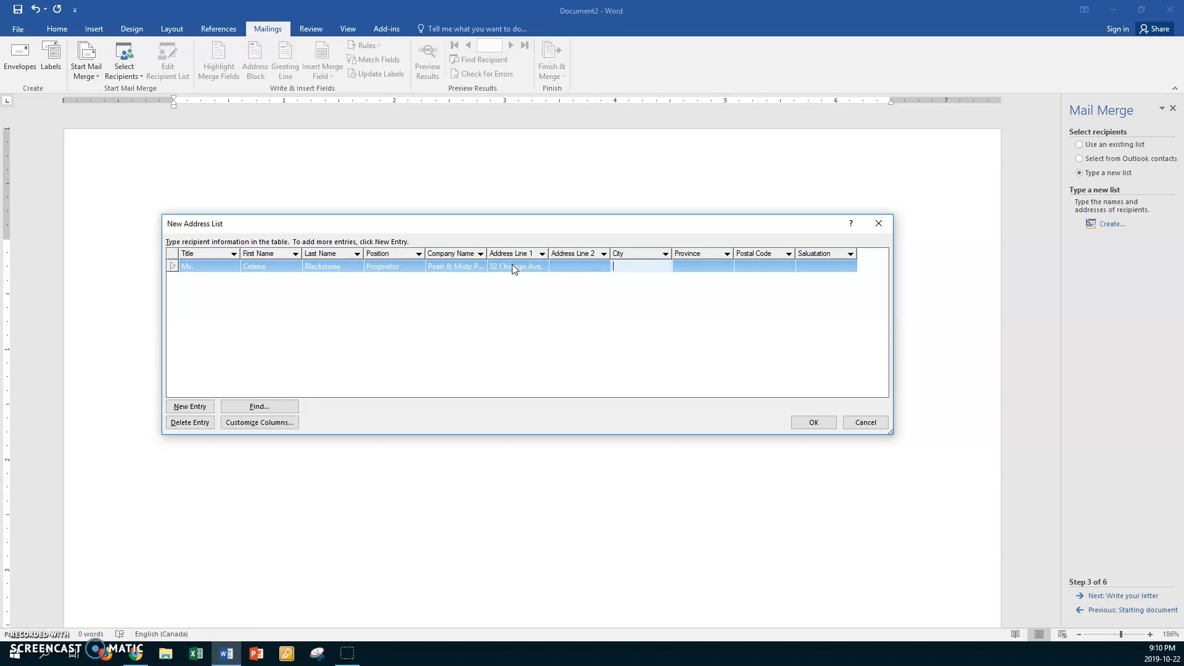
Fill in the first recipient's city, with a capital initial, and the two-letter province code.
type("winnipeg")
left_click(615, 265)
key("Delete")
type("W")
key("Tab")
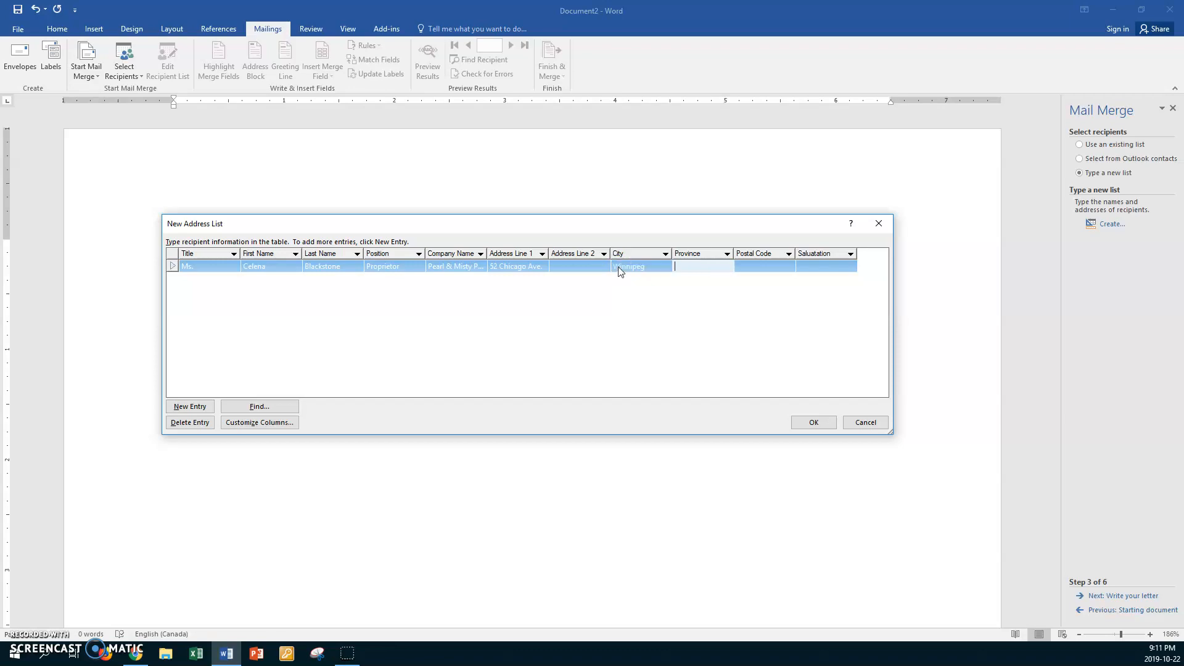
type("MB")
key("Tab")
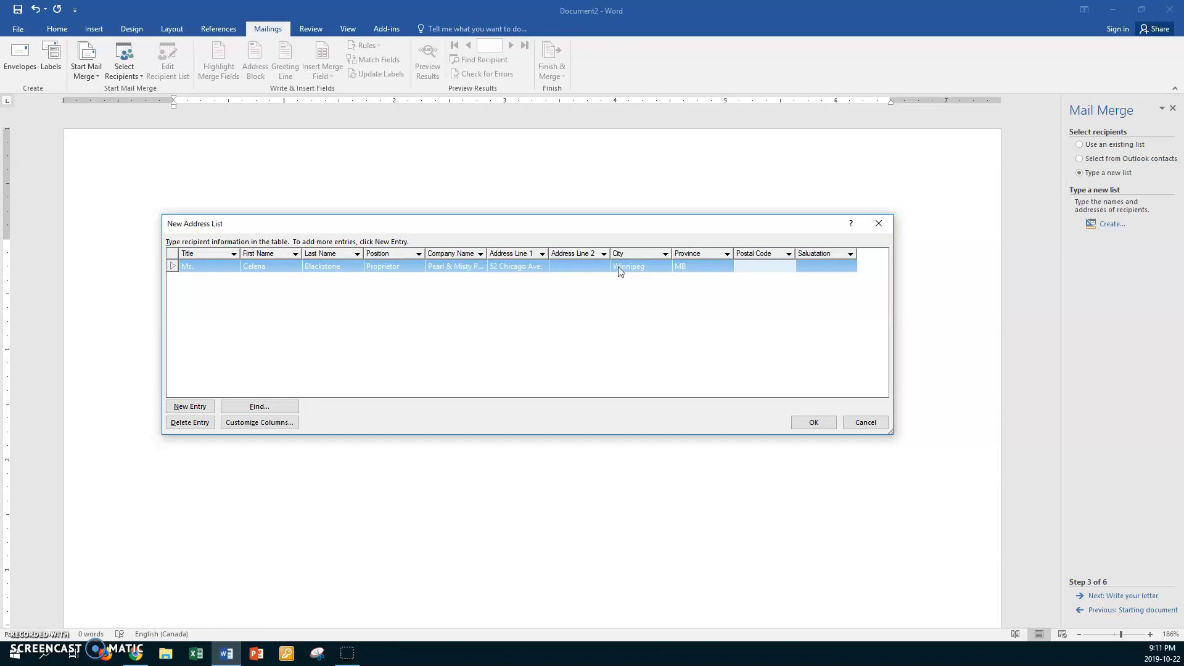
Fill in the first recipient's postal code, use their first name as the Saluatation, and start a second entry.
type("R3M 2T7")
key("Tab")
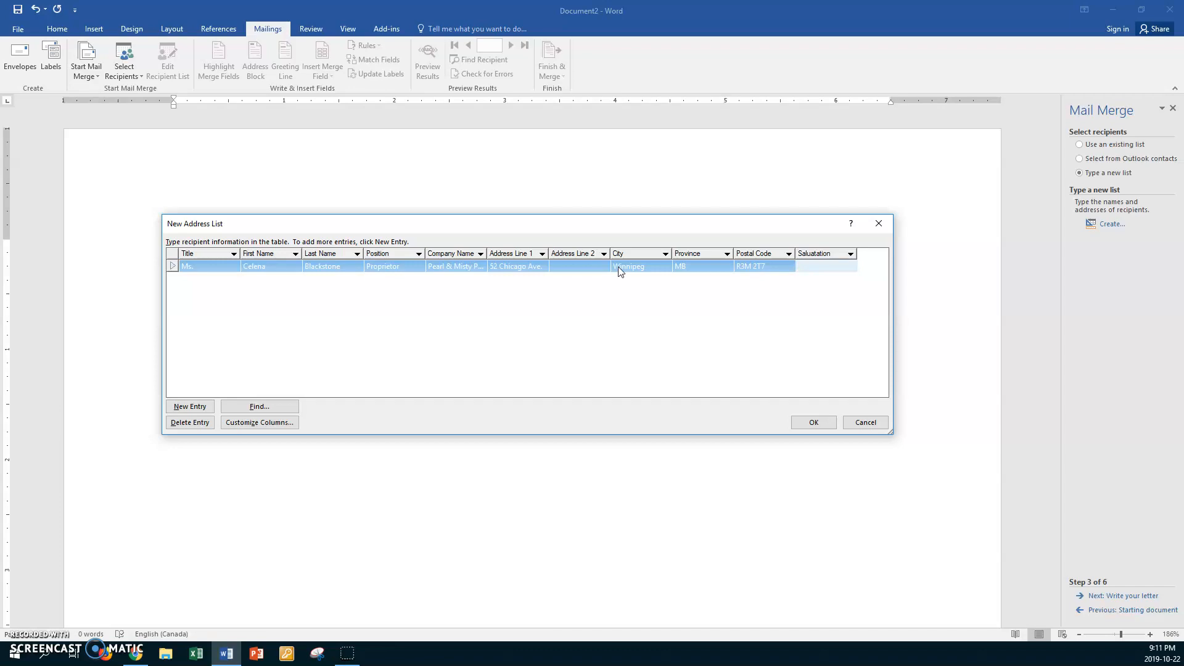
type("Celena")
key("Tab")
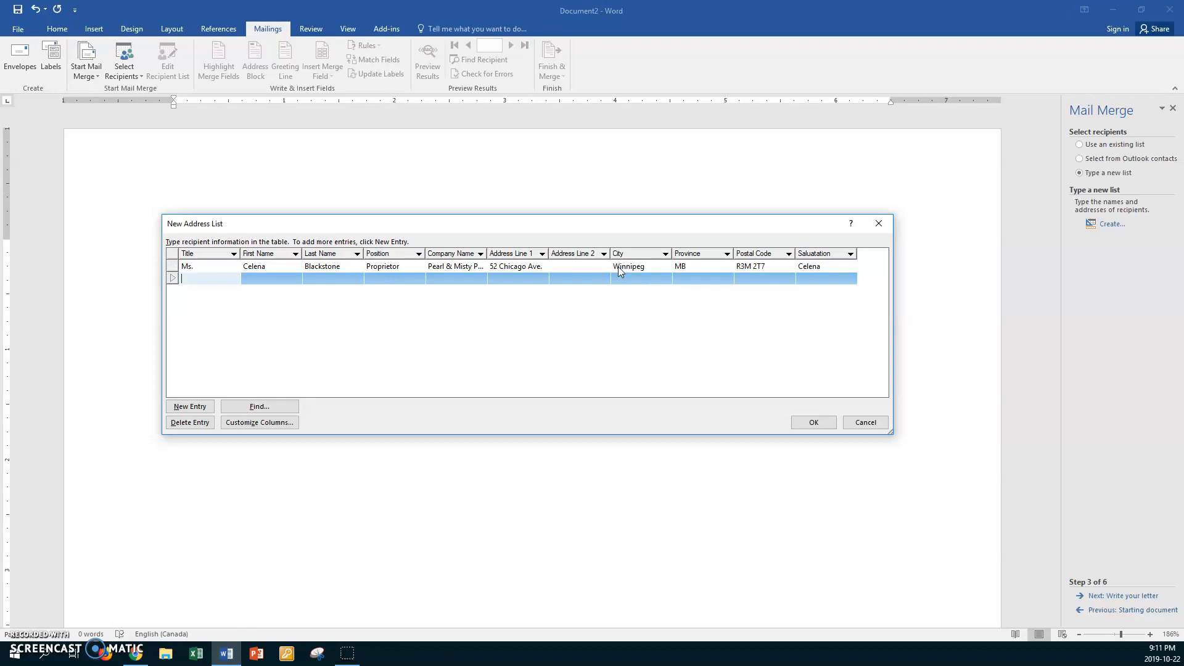
Set the second recipient's title to "Mr." and enter the recipient's first and last name.
type("Mr.")
key("Tab")
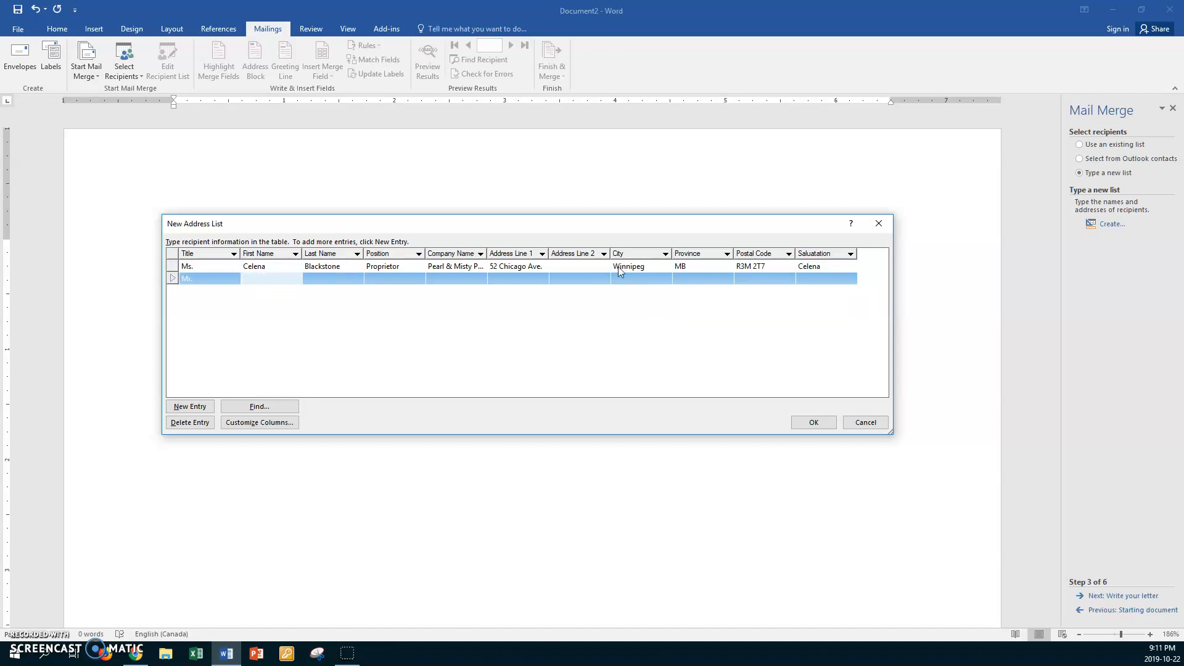
type("Charles")
key("Tab")
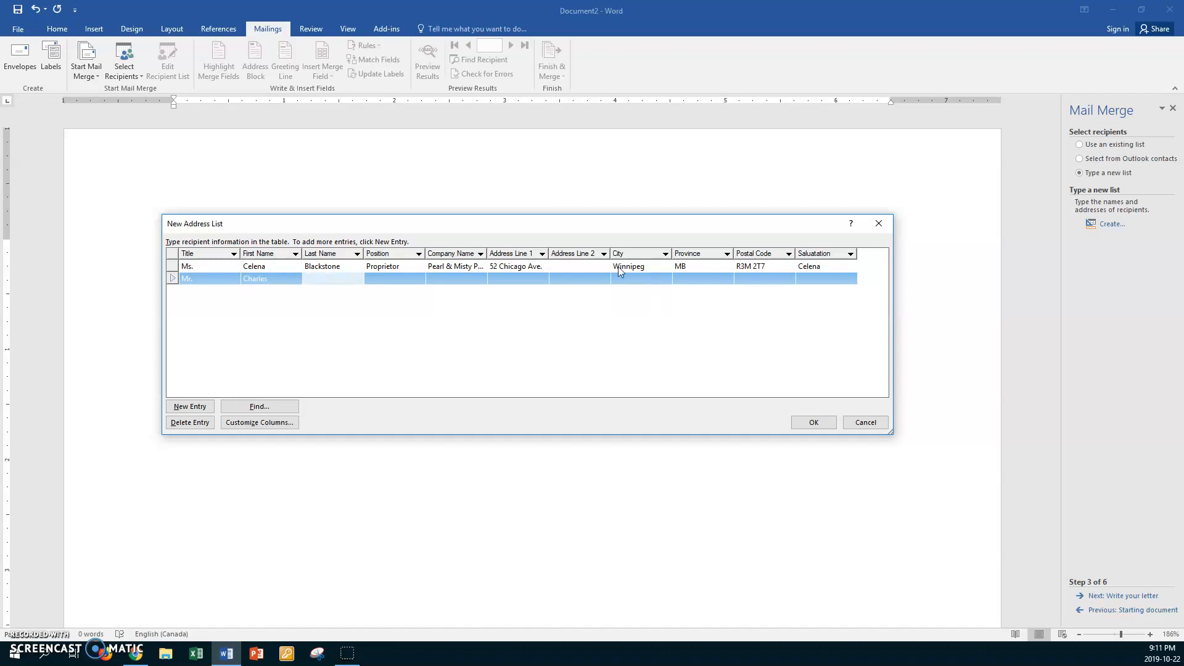
type("Grow")
key("Tab")
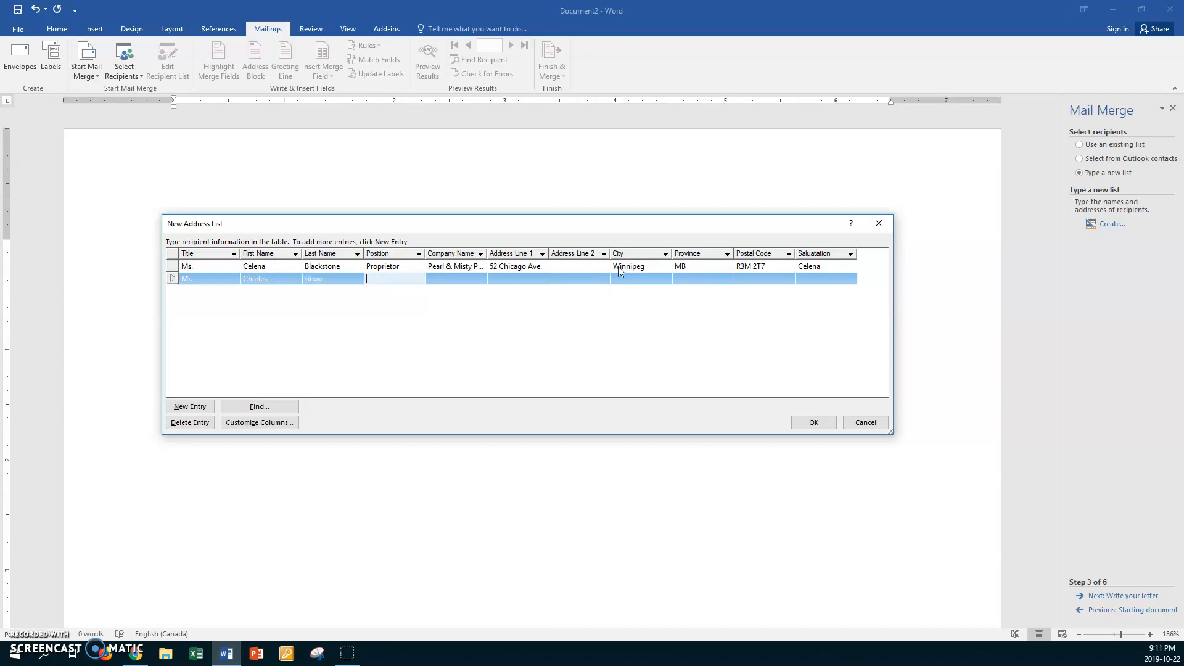
Set the second recipient's position to "Director of Marketing" and company name to "Canada Stationary & Envelope Manufacturing".
type("Director o")
type("f Marketing")
key("Tab")
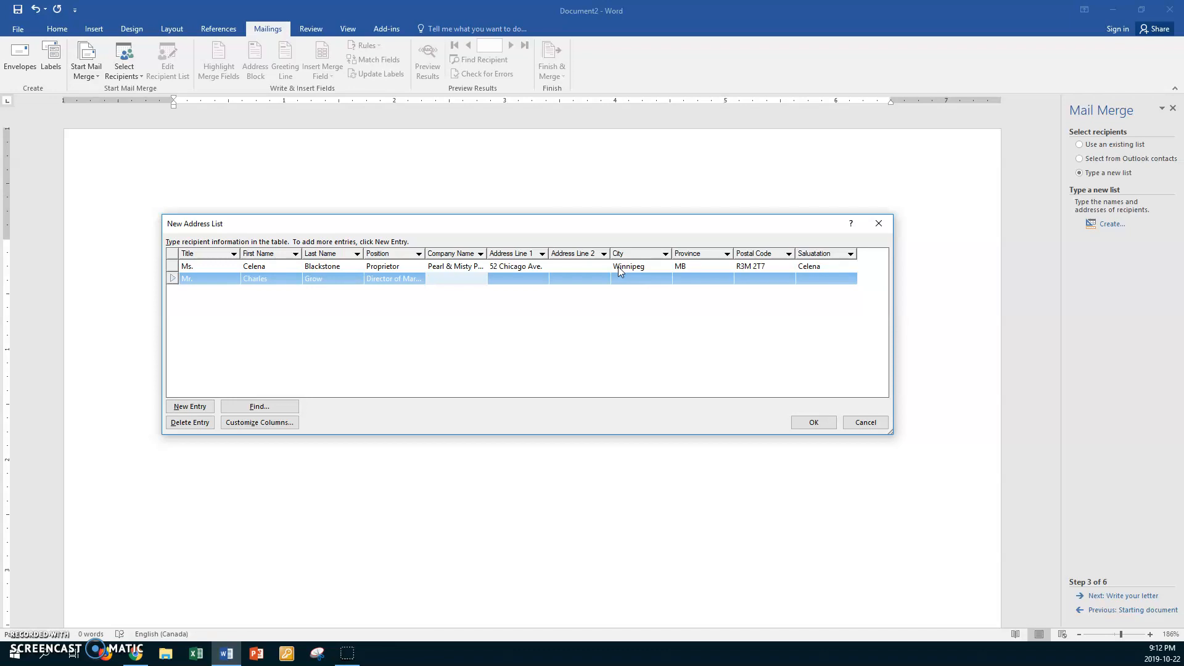
type("Canad")
type("a Sta")
type("tion")
type("ary")
type(" &")
type(" Envelo")
type("pe Manu")
type("facturing")
key("Tab")
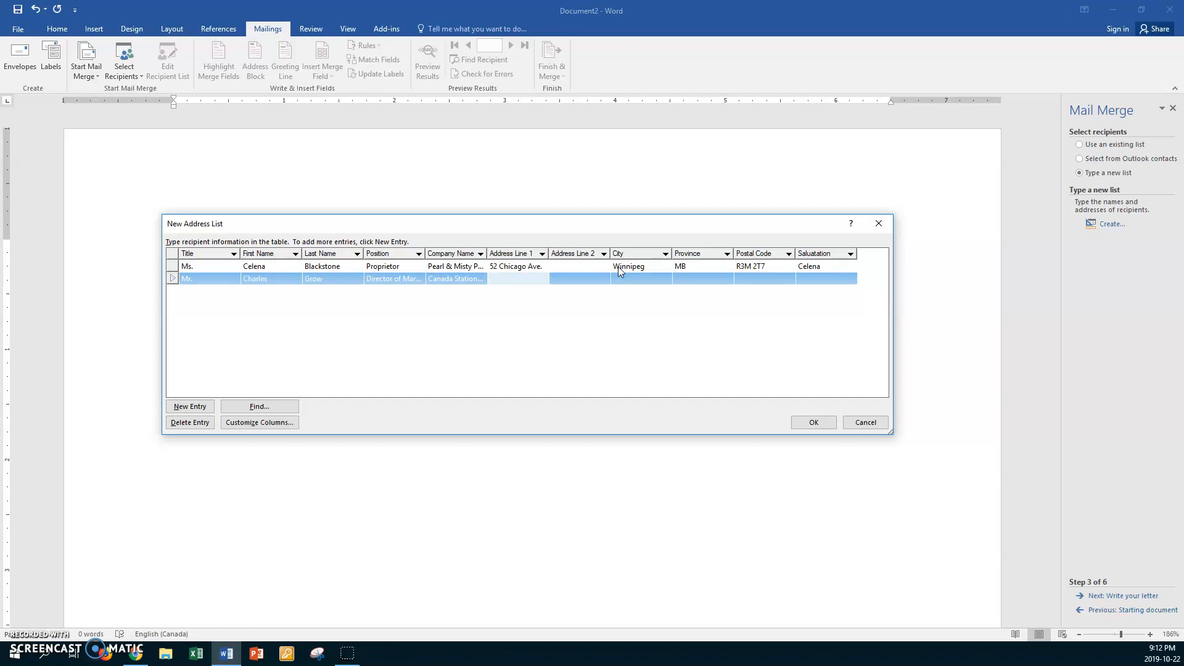
Enter the second recipient's street address in Address Line 1 and the town in Address Line 2.
type("20")
type("7 Grode")
type("n Point Lan")
type("e")
key("Tab")
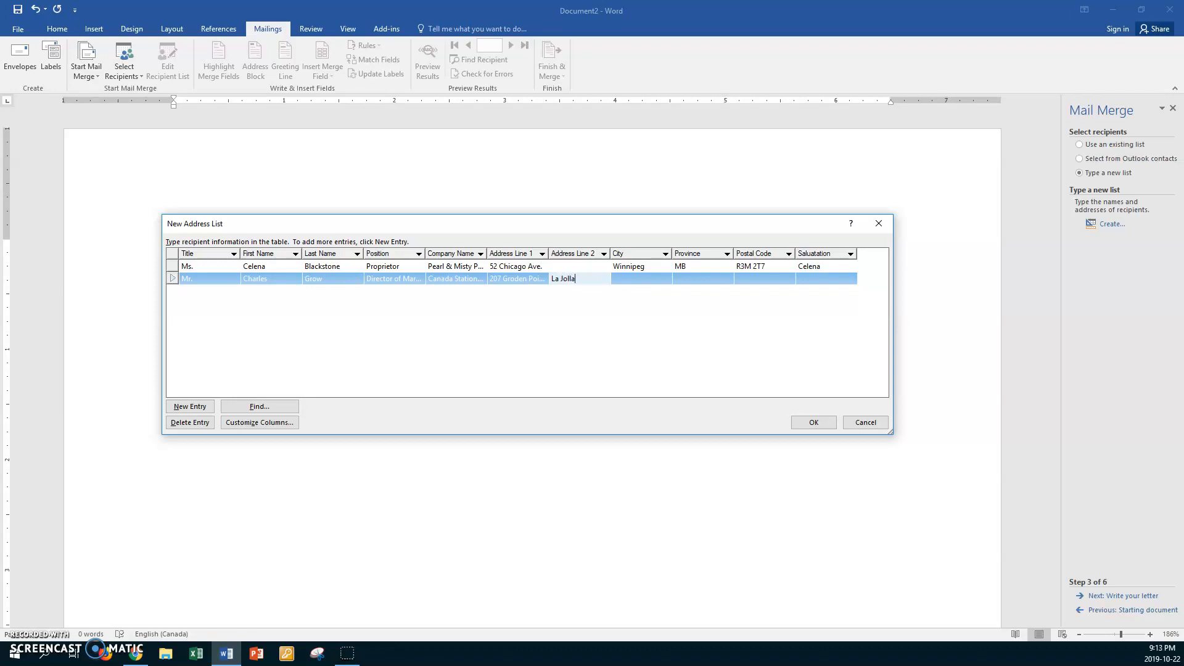
key("Tab")
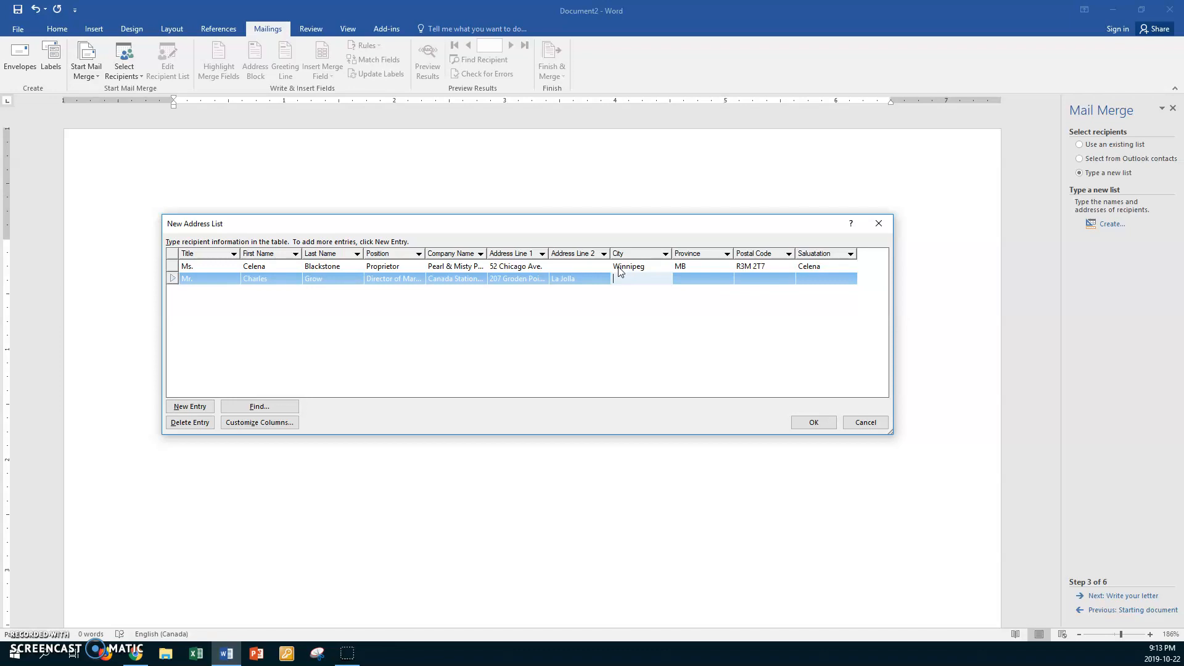
Enter the second recipient's two-letter province code under Province and clear the misplaced code from City.
type("ON")
left_click(692, 277)
type("OM")
key("BackSpace")
type("N")
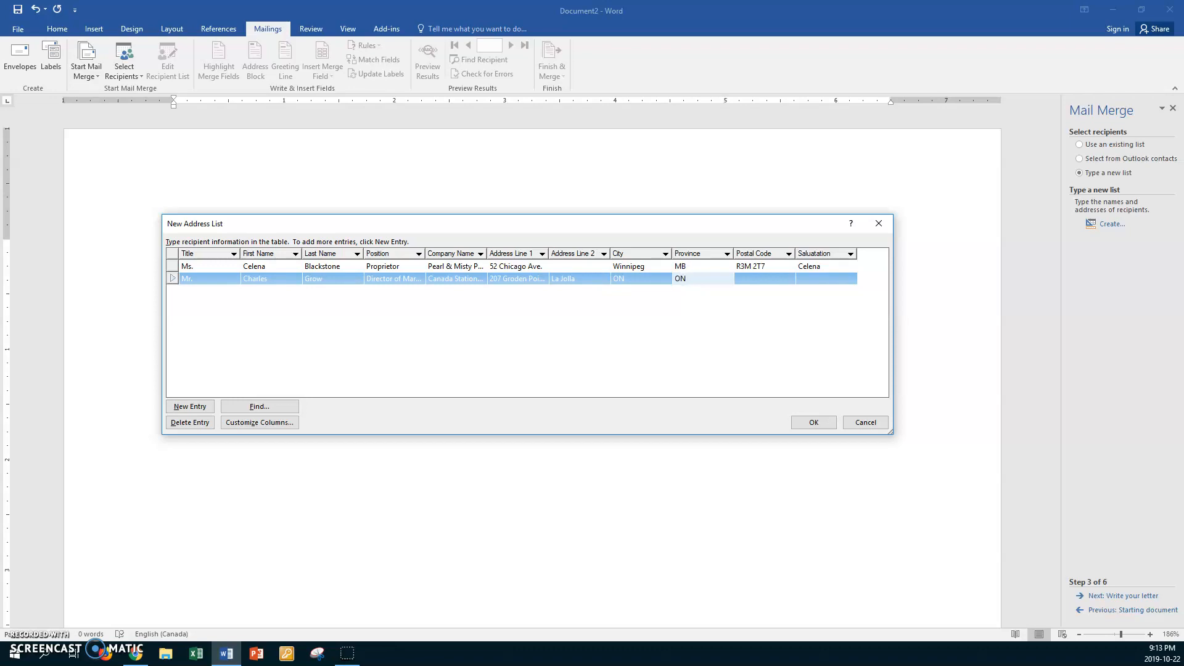
left_click(631, 278)
key("Delete")
Move the second recipient's town from Address Line 2 into the City field.
left_click(593, 277)
key("ctrl+c")
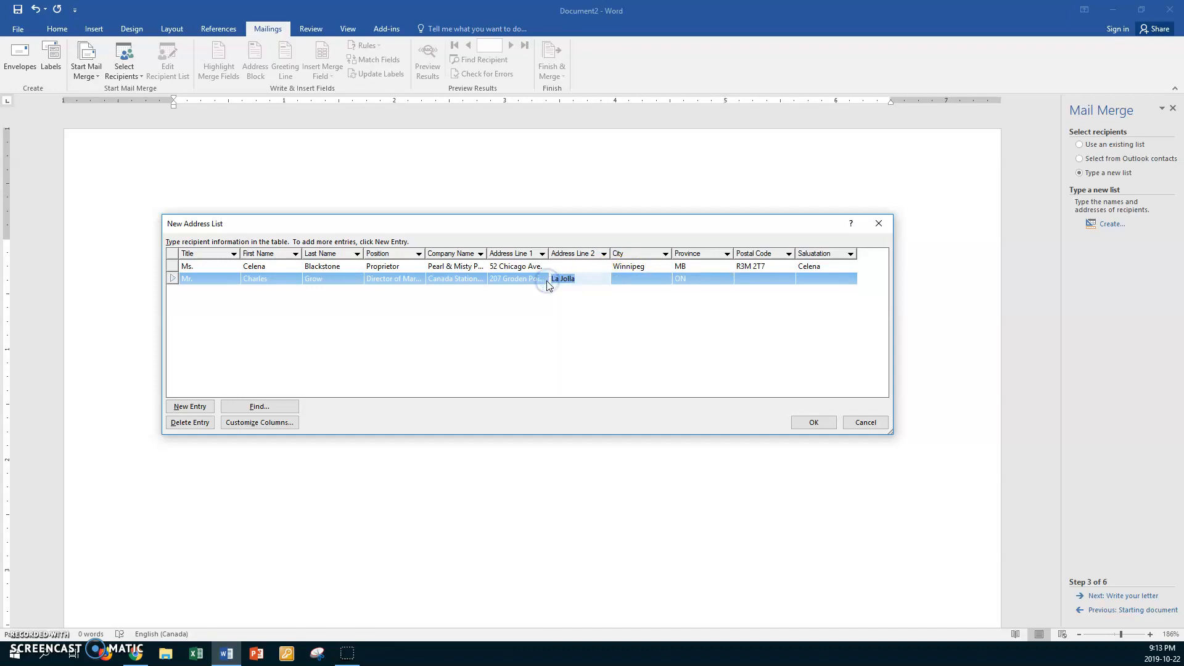
key("Delete")
left_click(620, 280)
key("ctrl+v")
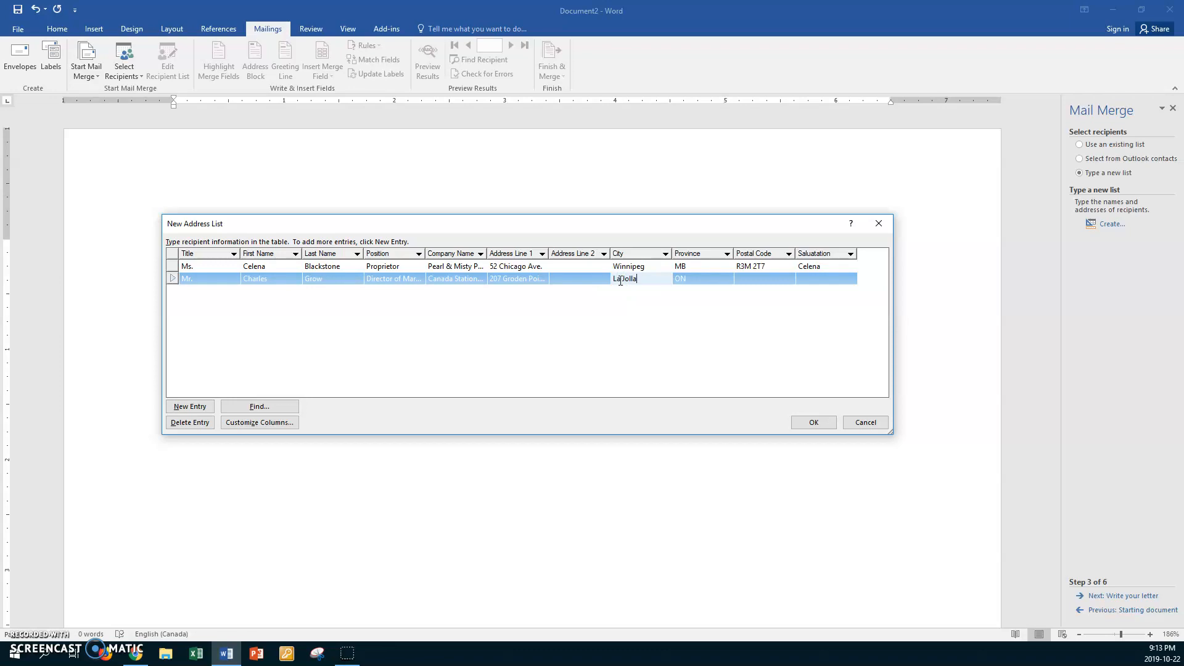
Fill in the second recipient's postal code, use "Mr." plus their last name as the Saluatation, and start a third entry.
left_click(752, 282)
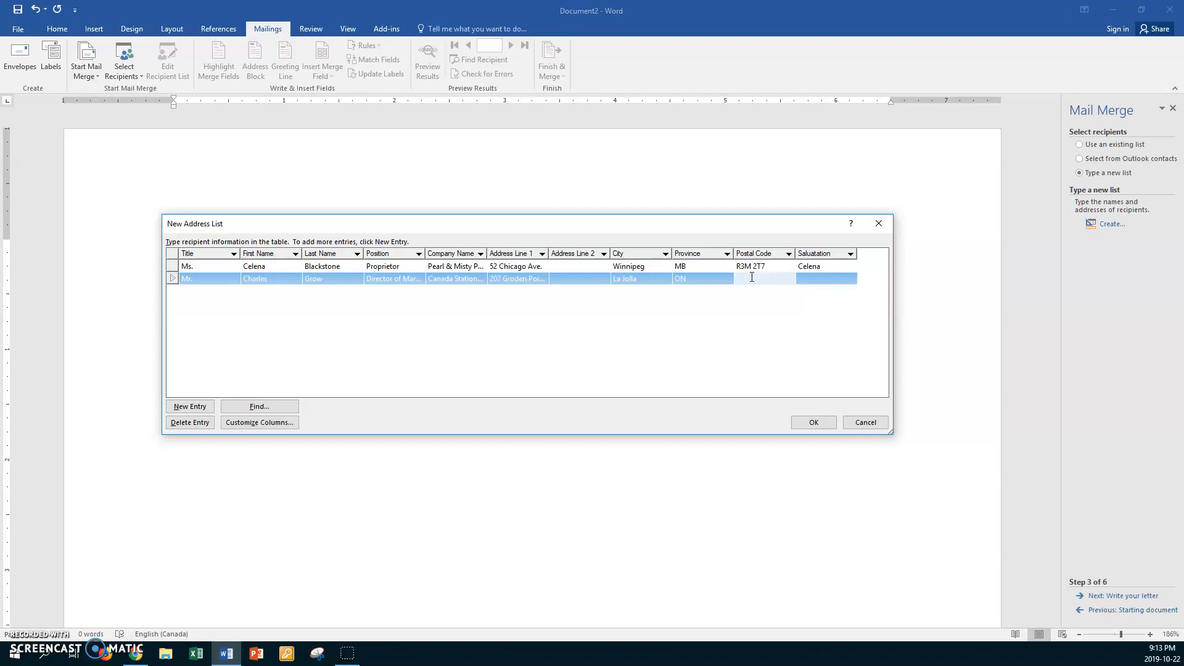
type("P3M 4R4")
key("Tab")
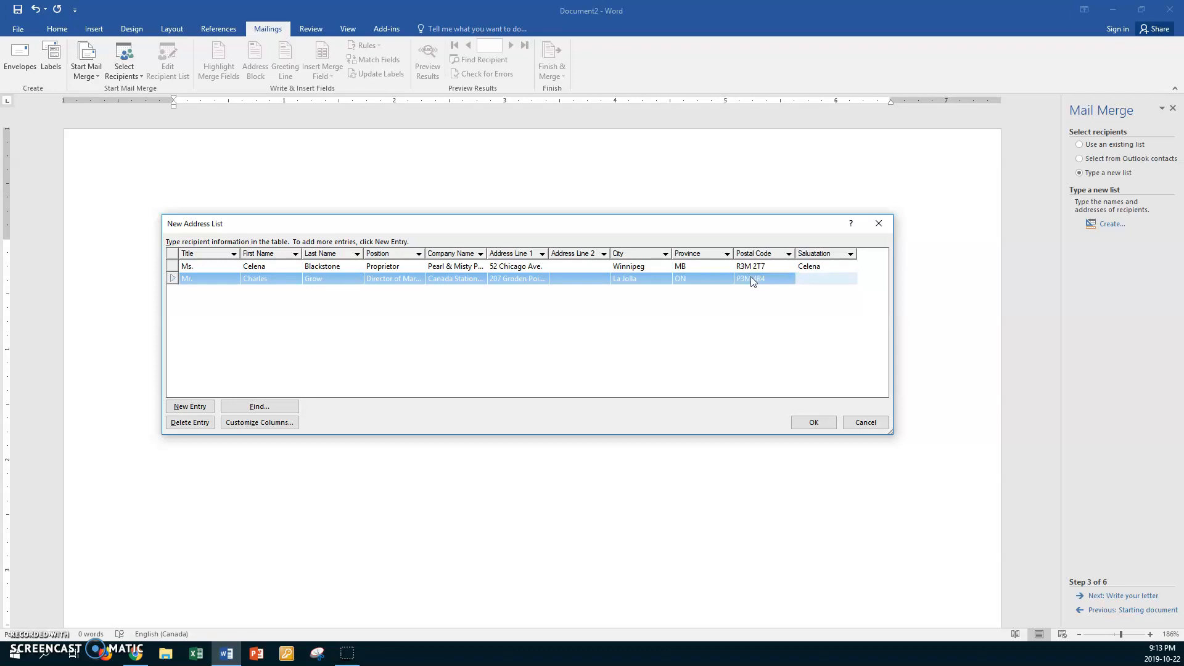
type("Mr. grow")
key("BackSpace")
type("Grow")
key("Tab")
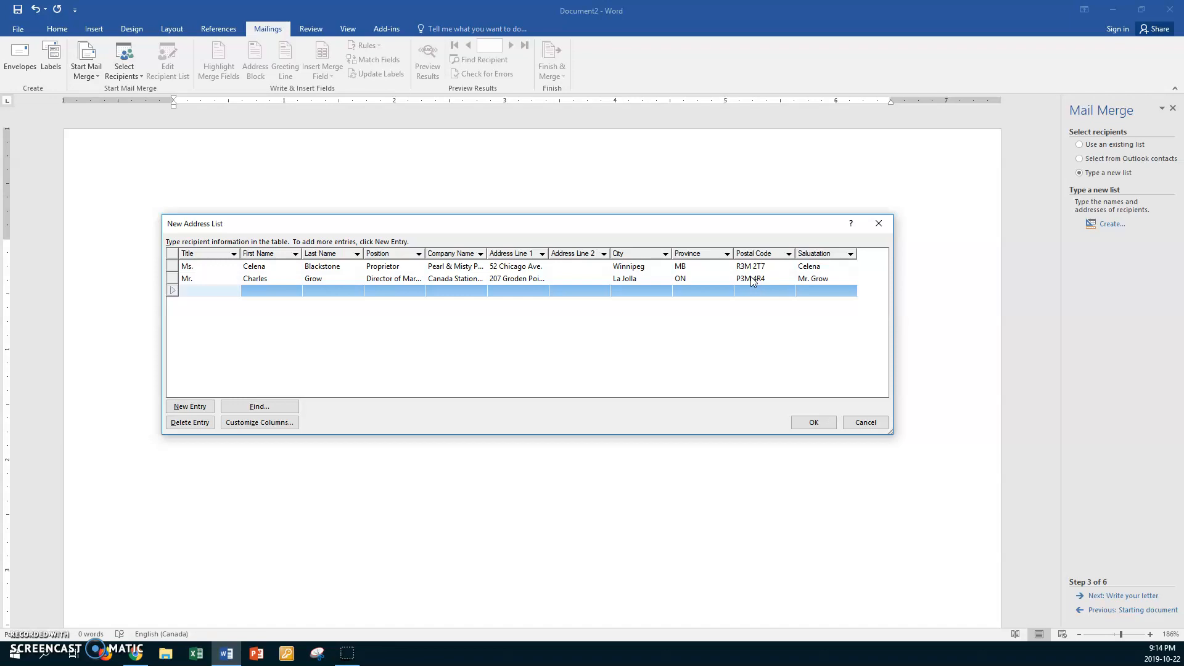
Set the third recipient's title to "Mr." and enter the recipient's first and last name.
type("Mr.")
key("Tab")
type("Tom")
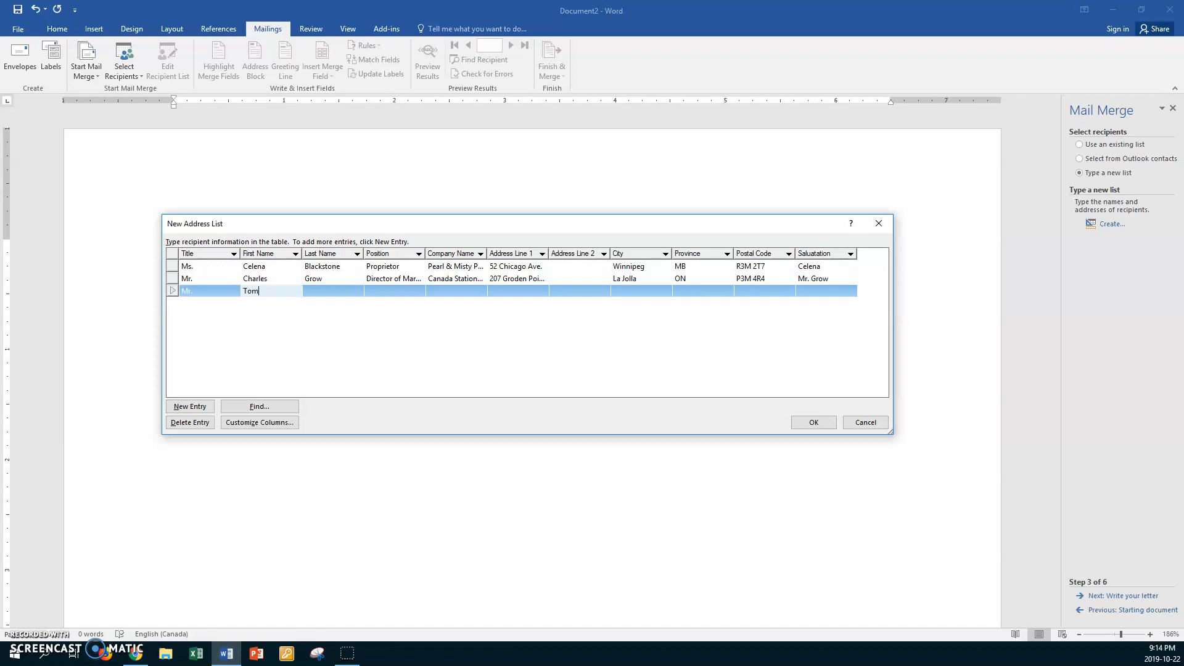
key("Tab")
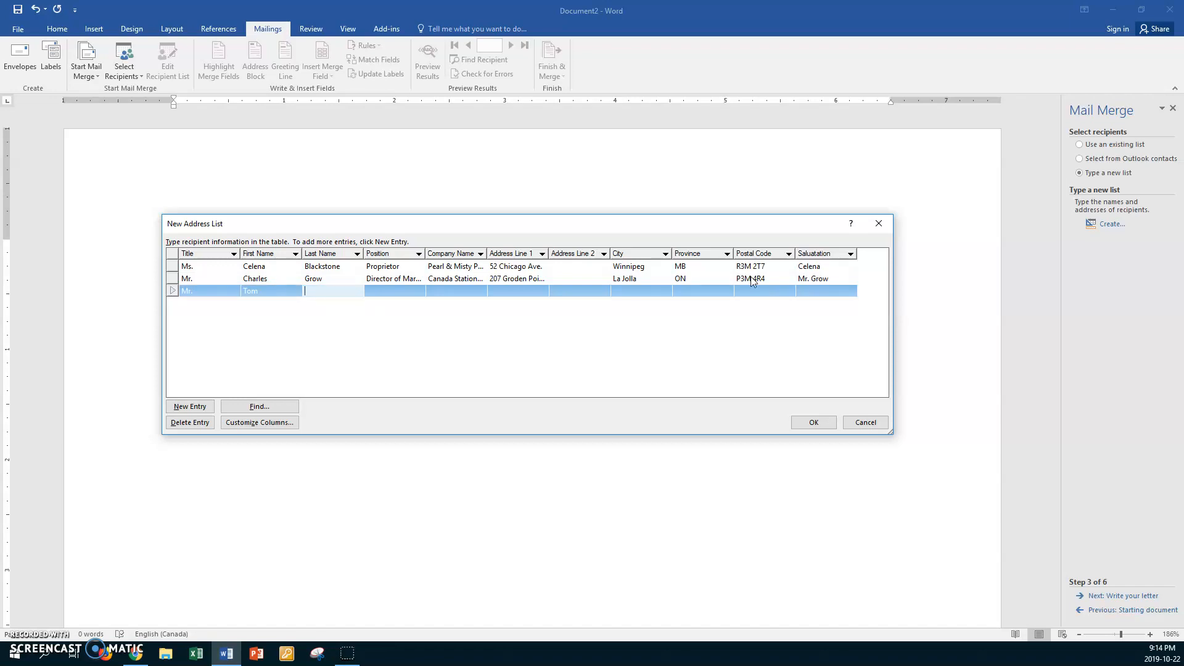
type("Sands")
key("Tab")
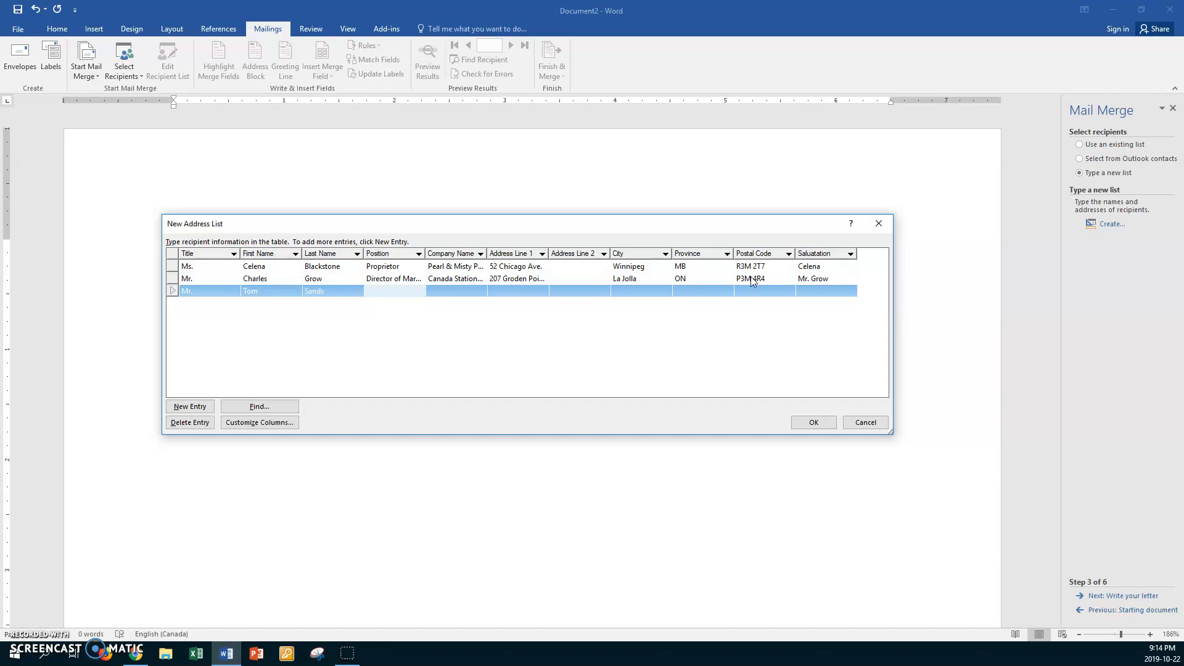
Leave the third recipient's position and company blank, and enter the suite in Address Line 1 and the street address in Address Line 2.
key("Tab")
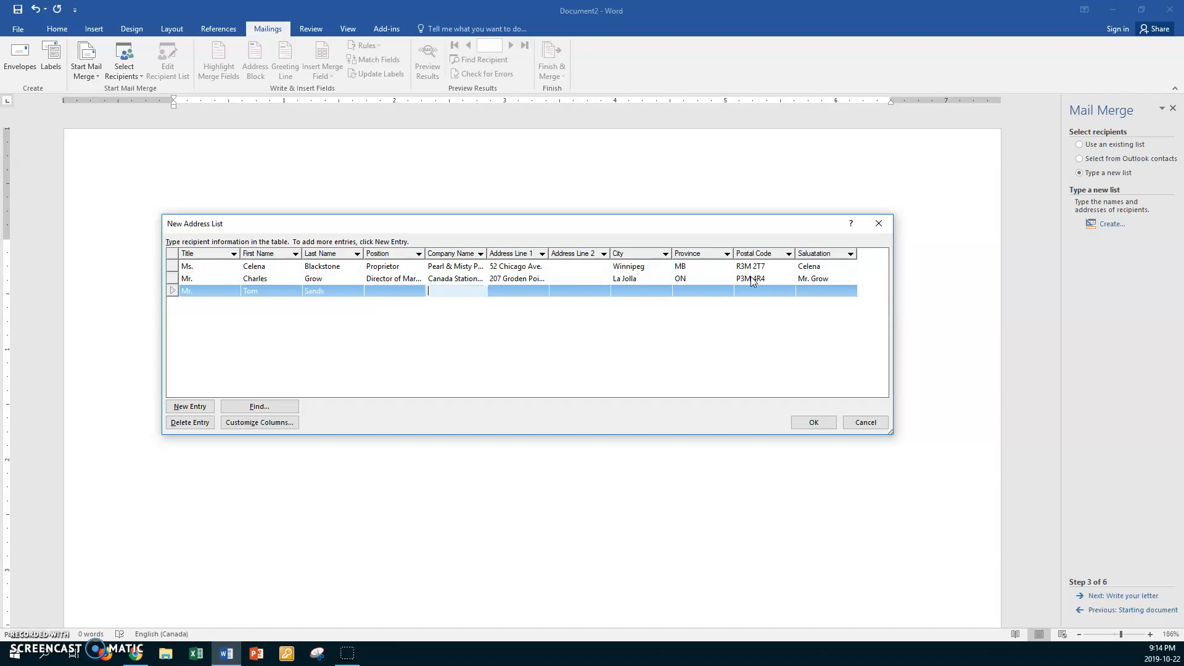
key("Tab")
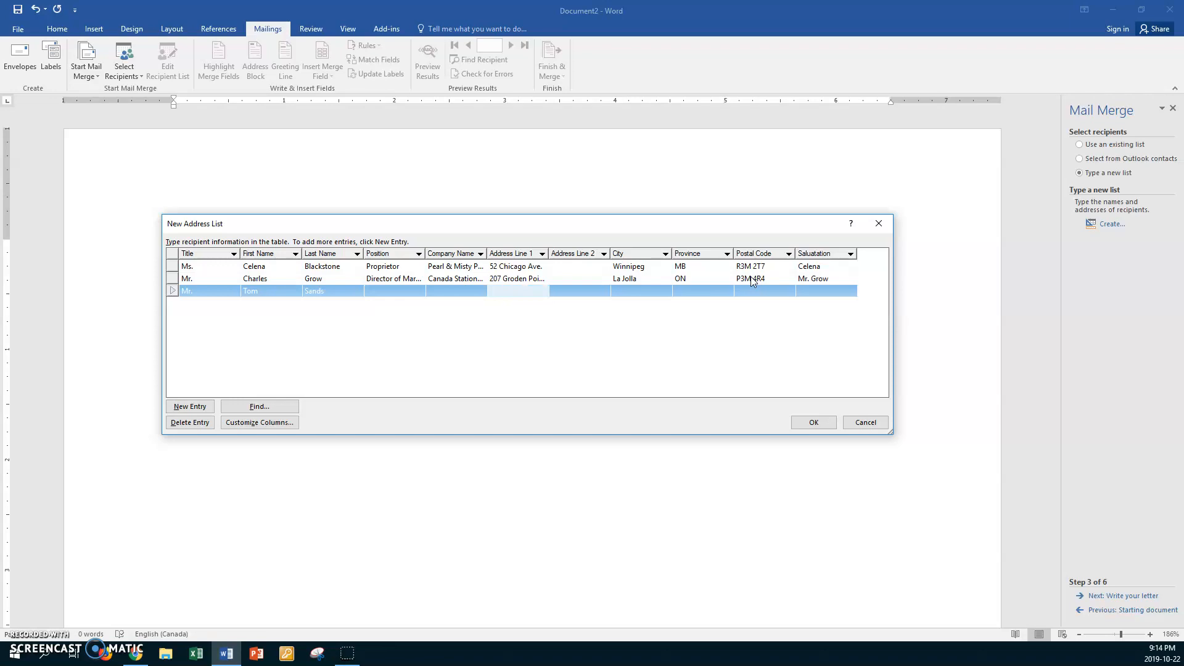
type("Suite 400")
key("Tab")
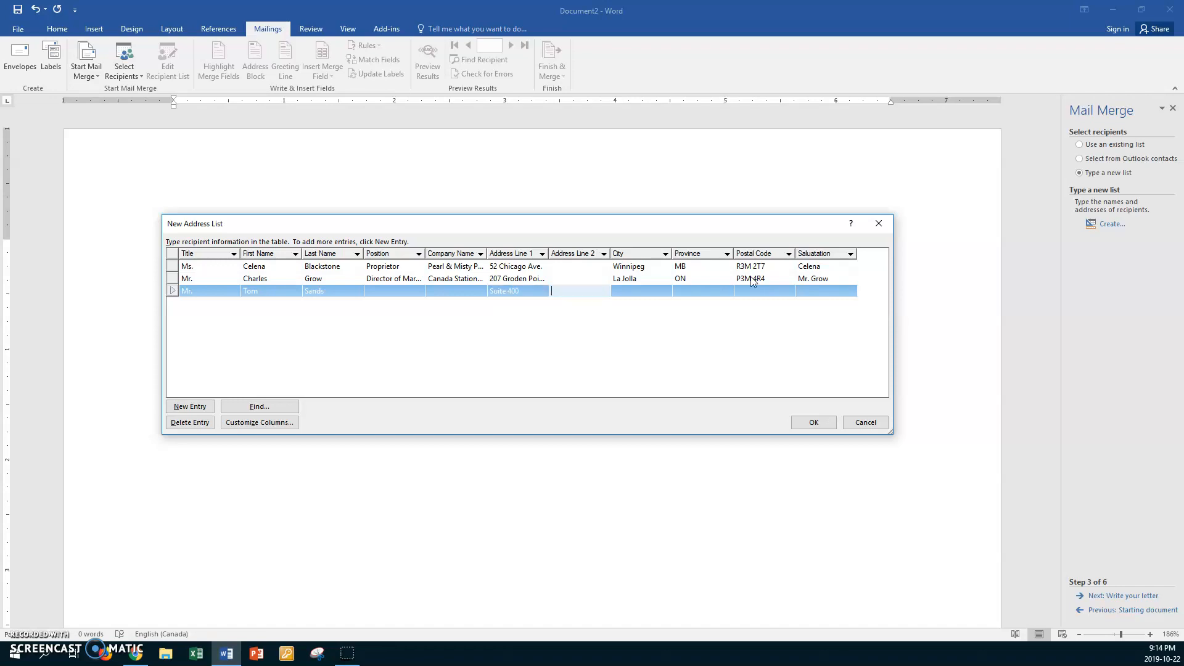
type("407 Baltic Rd.")
key("Tab")
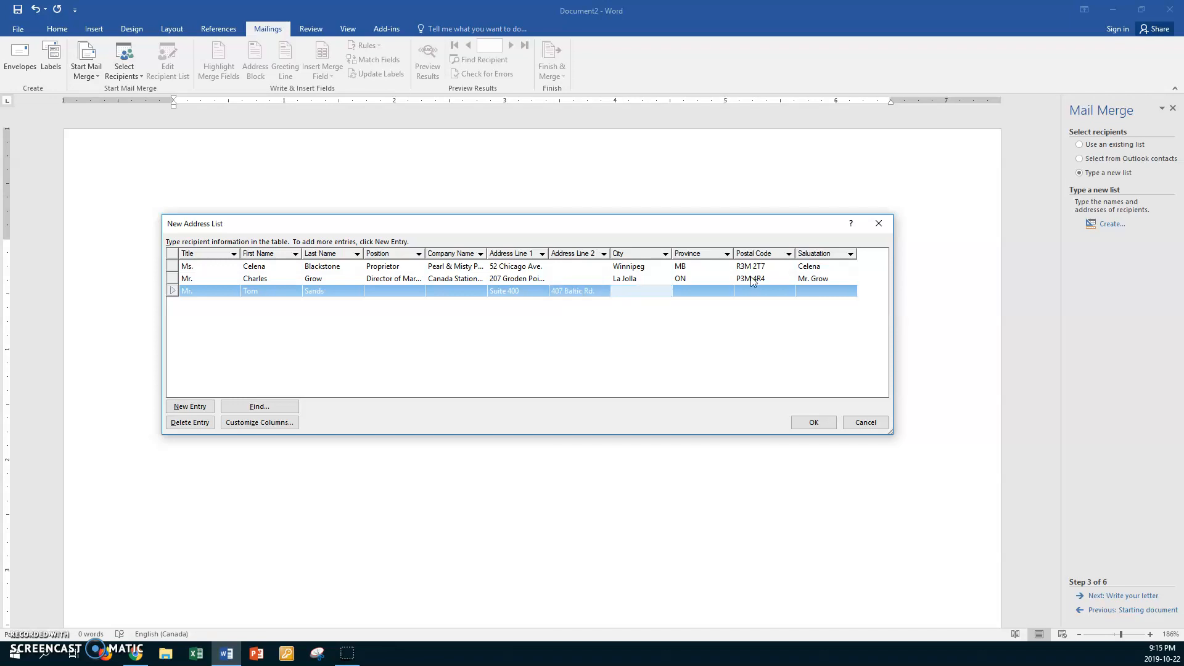
Fill in the third recipient's city and two-letter province code.
type("Miller")
key("Tab")
type("MB")
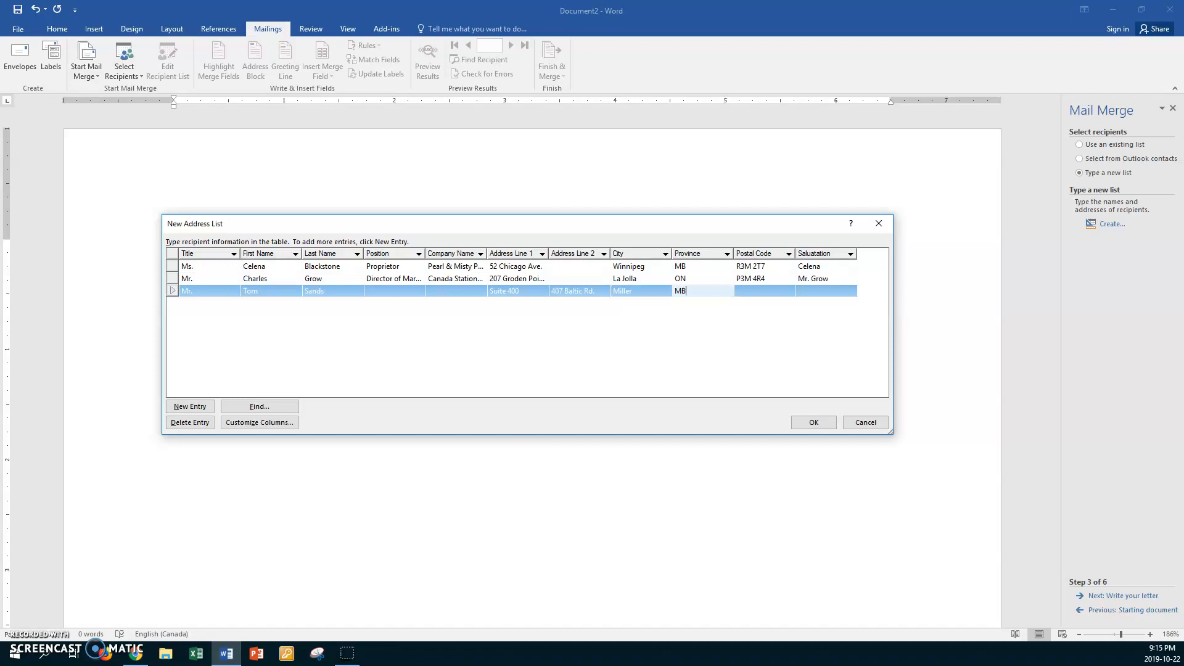
key("Tab")
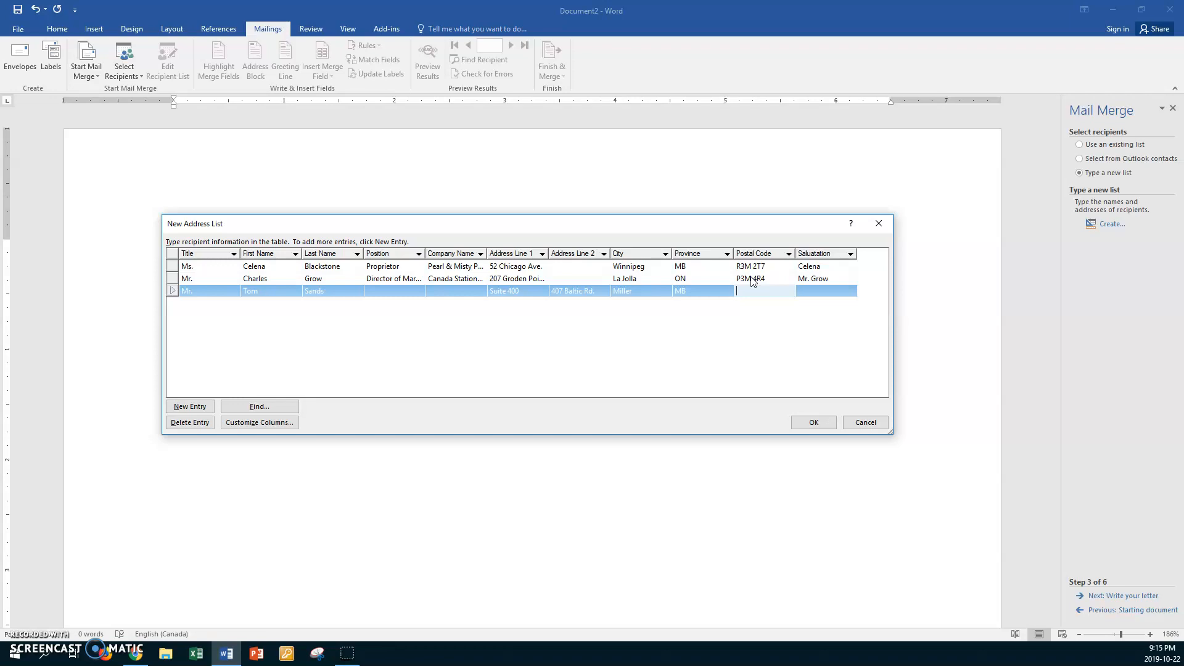
Fill in the third recipient's postal code, use their first name as the Saluatation, and start a fourth entry.
type("R0G")
type("2T0")
key("Tab")
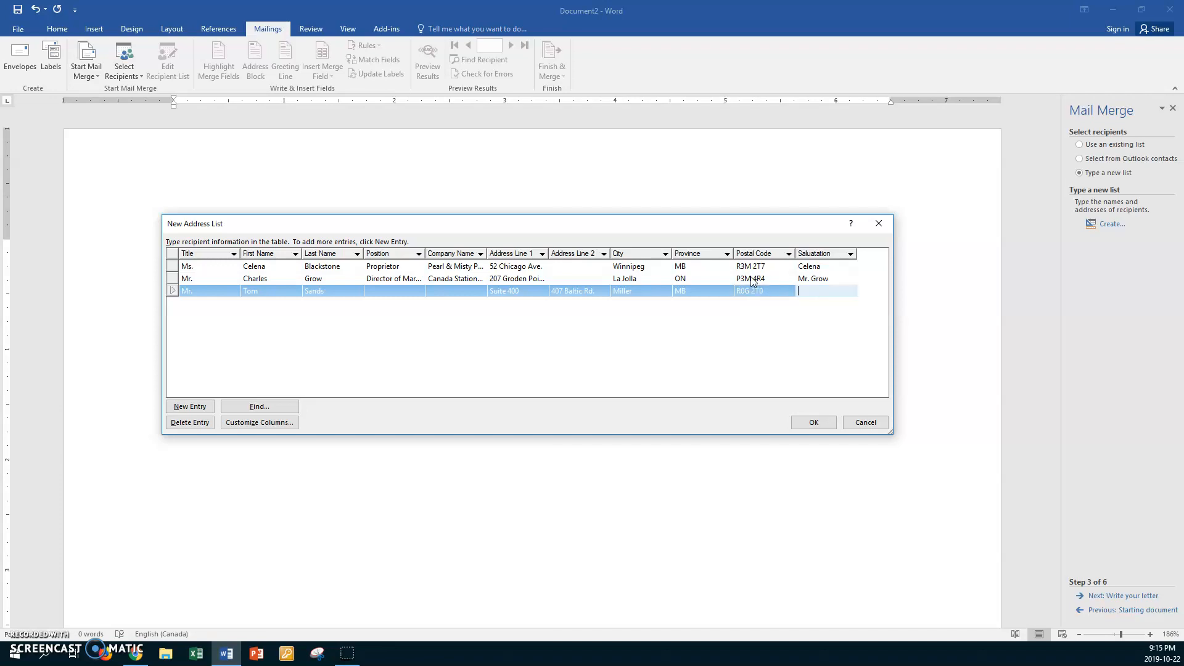
type("Tom")
key("Tab")
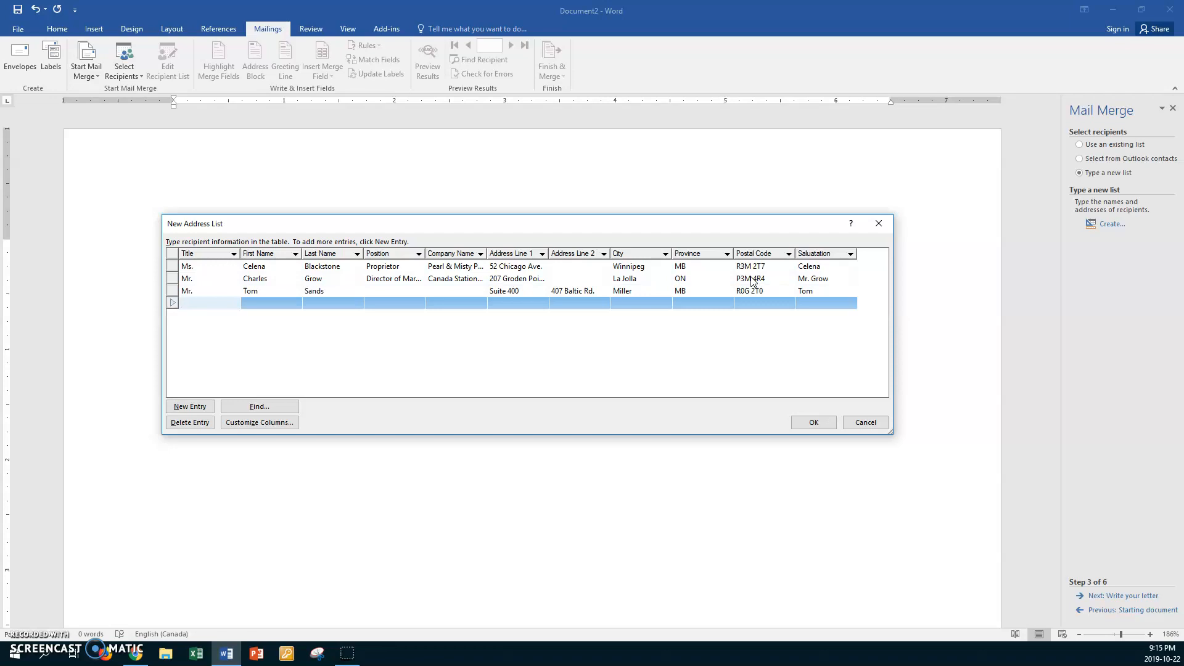
Set the fourth recipient's title to "Mrs." and enter the recipient's first and last name.
type("Mrs.")
key("Tab")
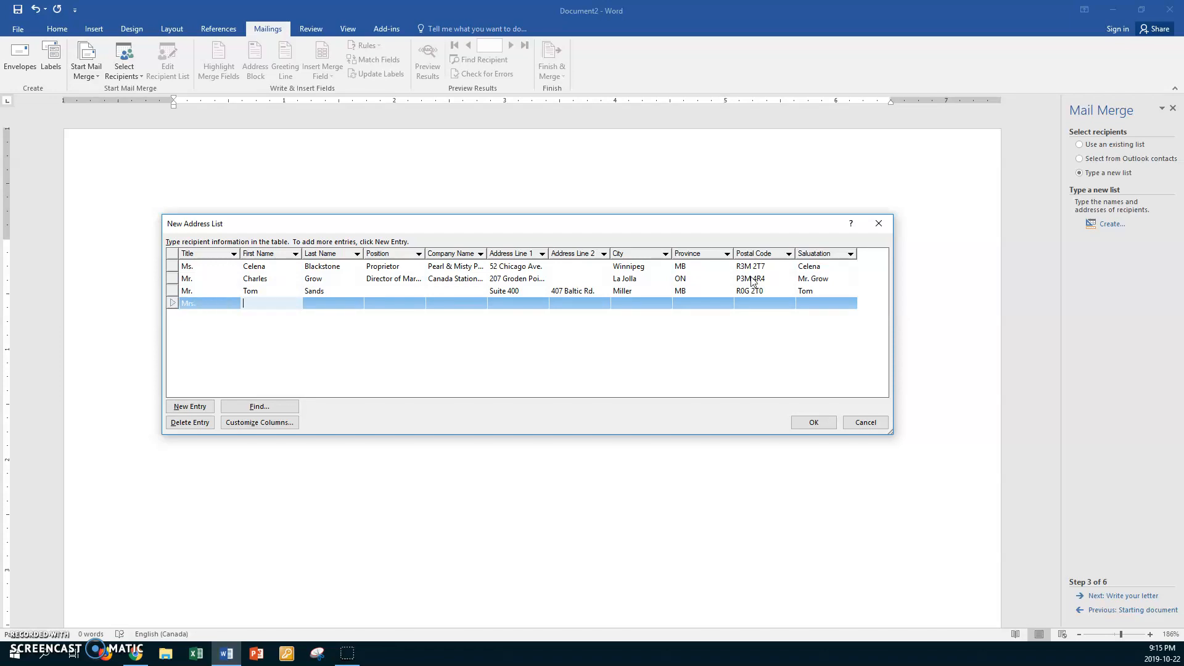
type("Melody")
key("Tab")
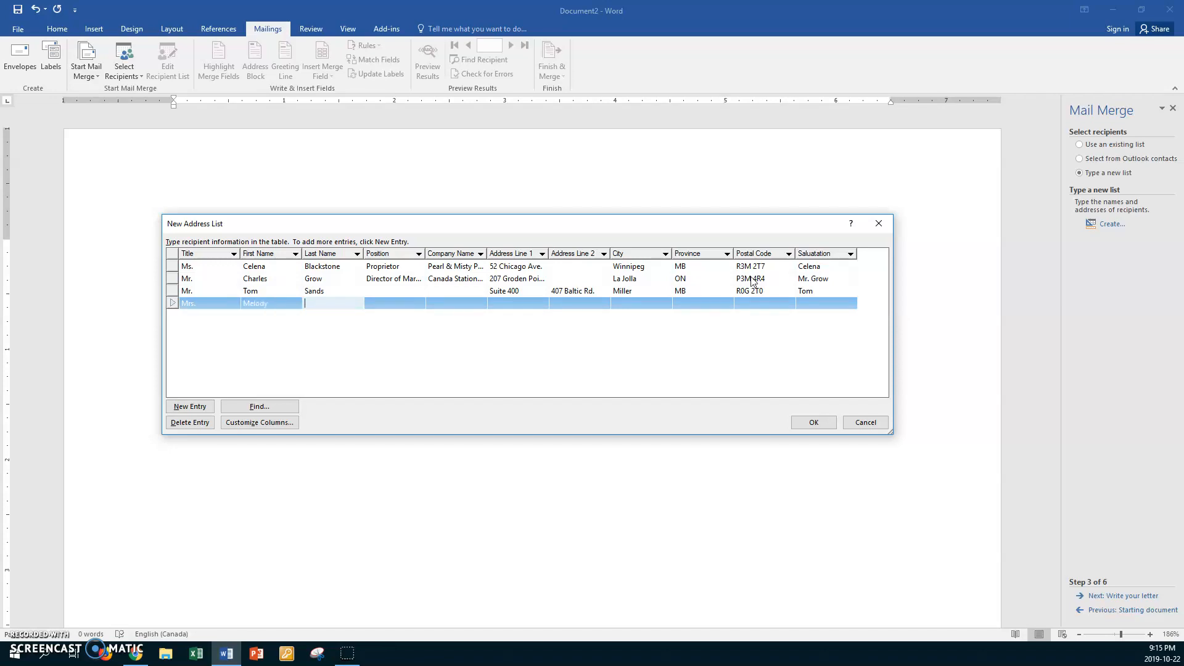
type("Music")
key("Tab")
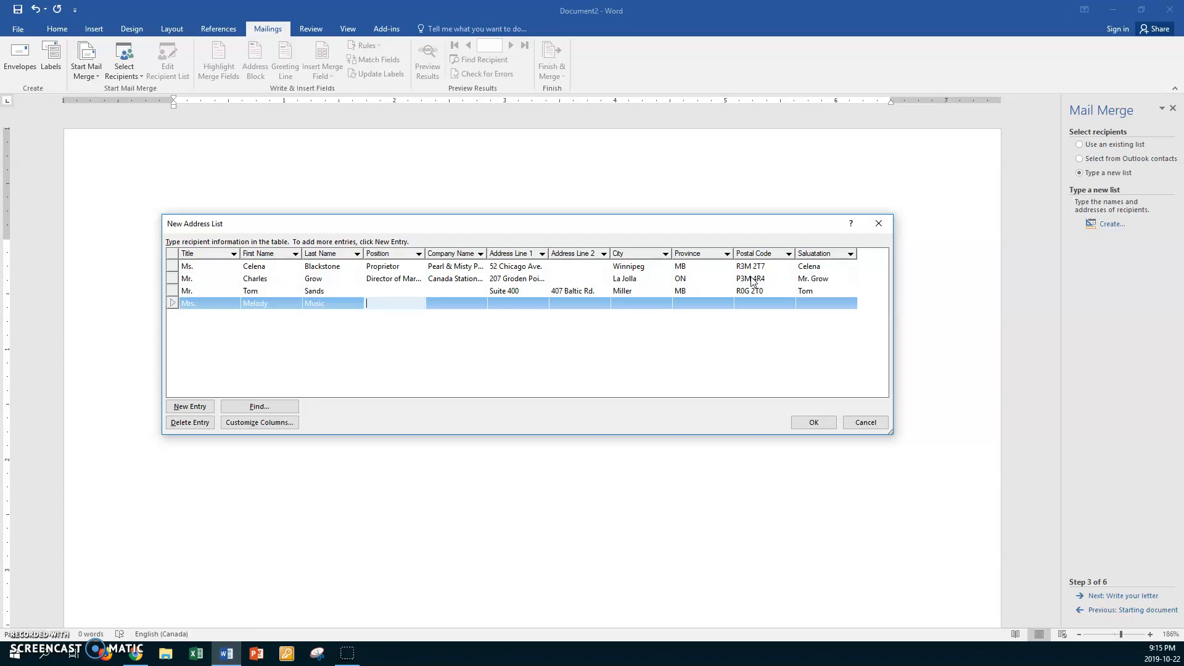
Leave the fourth recipient's position blank and enter "Melody's Melodious Sounds" as the company name.
key("Tab")
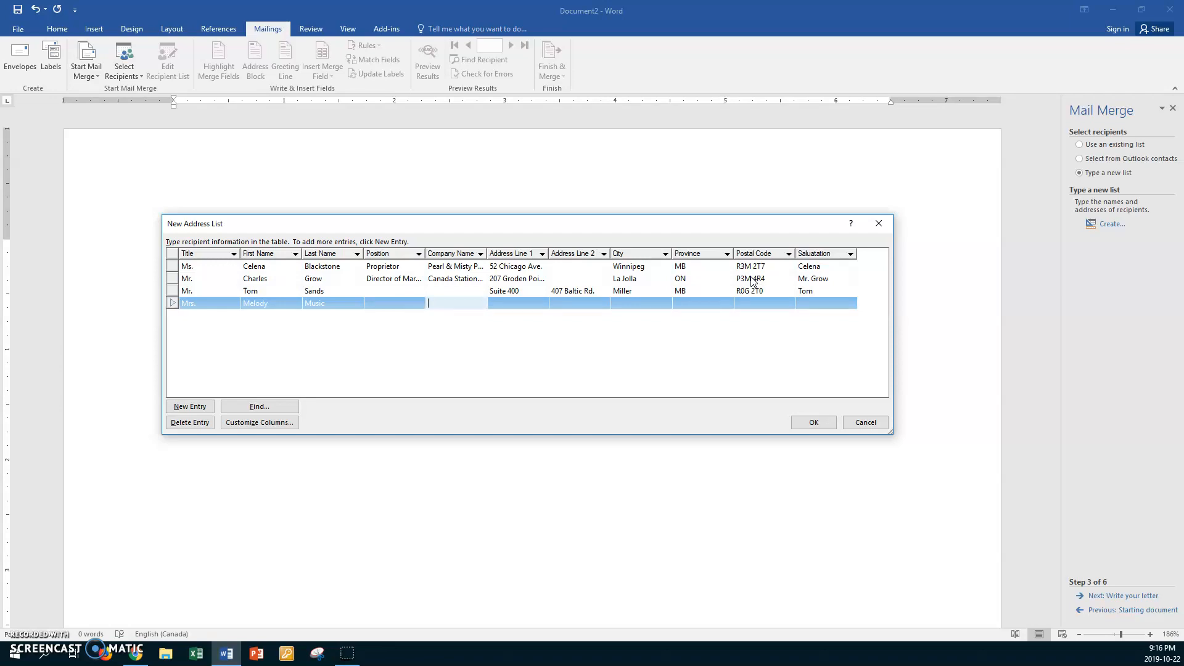
type("Melody")
type("'s ")
type("Me")
type("lodious")
type(" Sounds")
key("Tab")
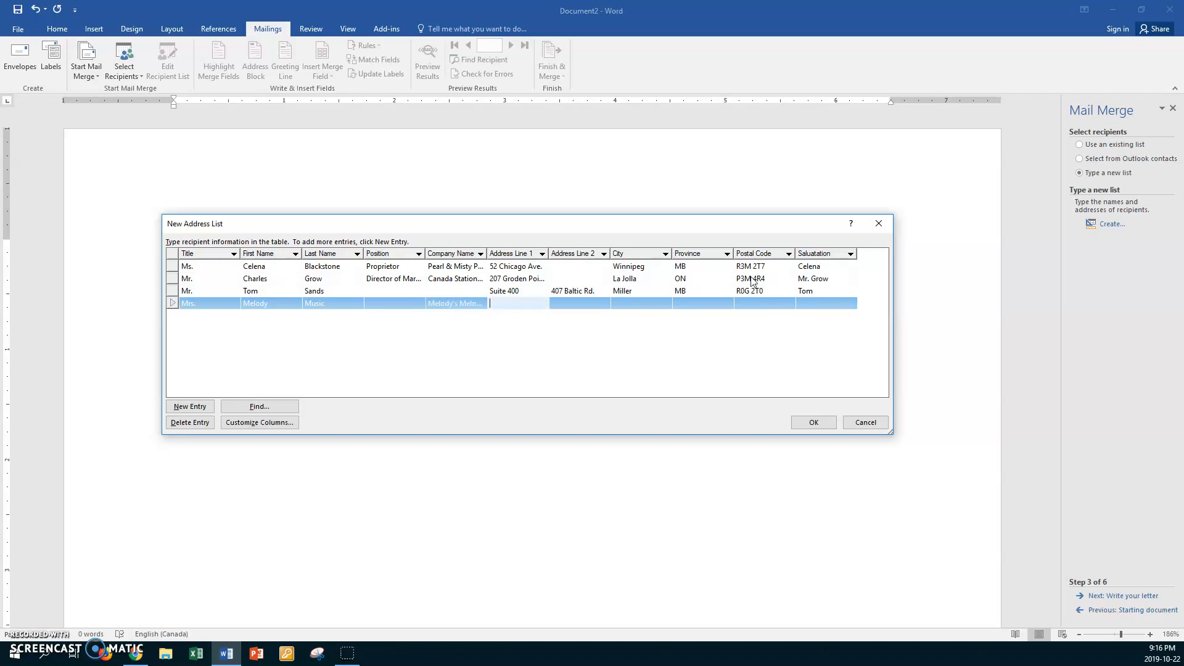
Enter the fourth recipient's street address in Address Line 1, leave Address Line 2 blank, and fill in the city and two-letter province code.
type("3 Orchestra Lane")
key("Tab")
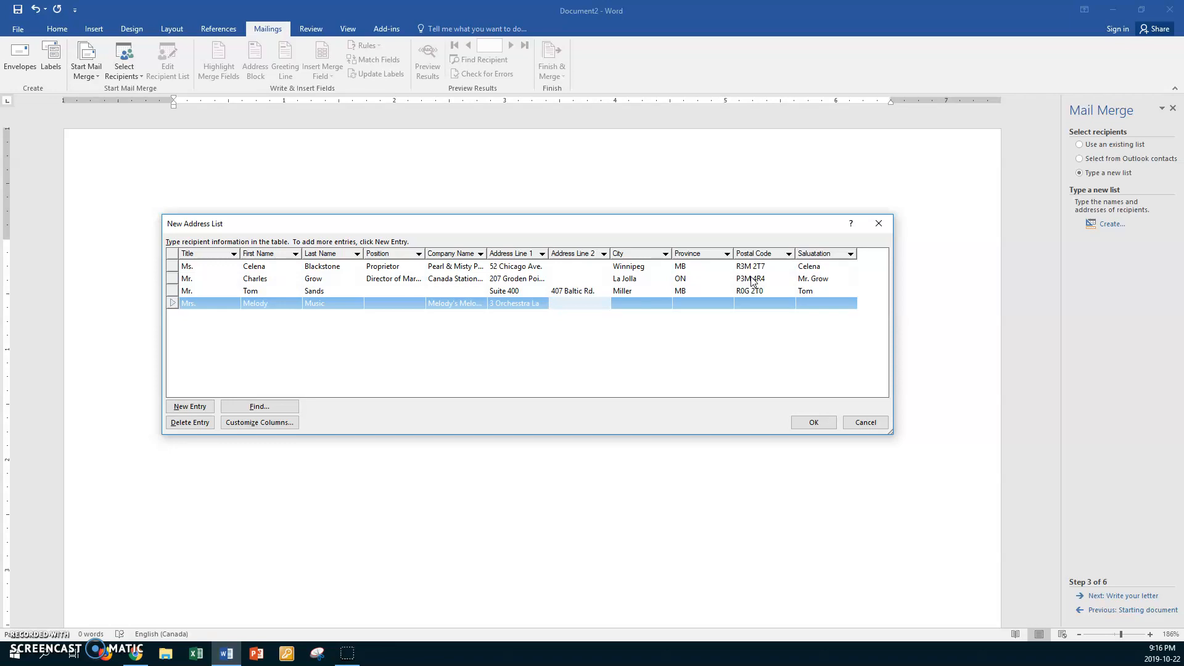
key("Tab")
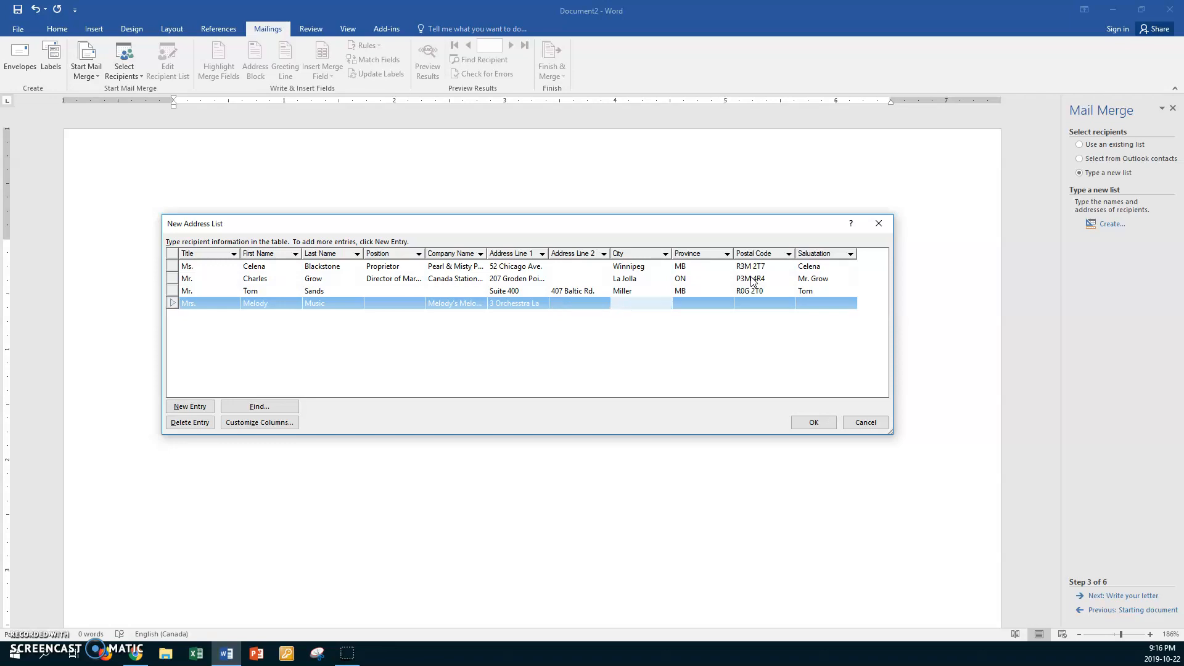
type("Almost Heaven")
key("Tab")
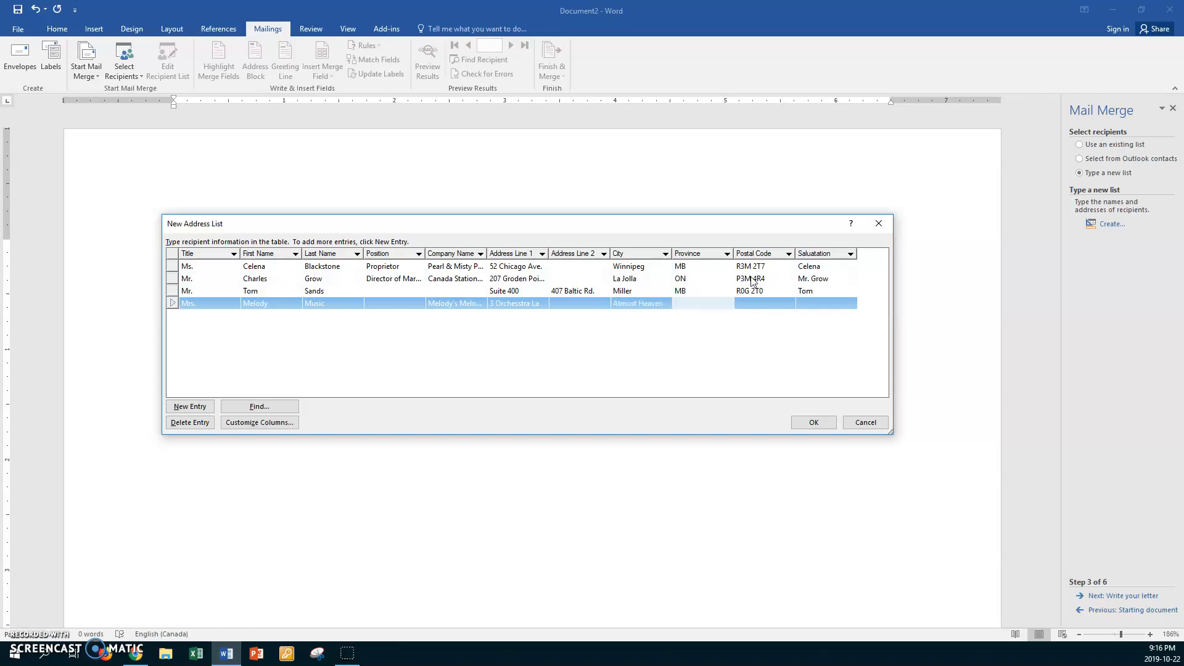
type("BC")
key("Tab")
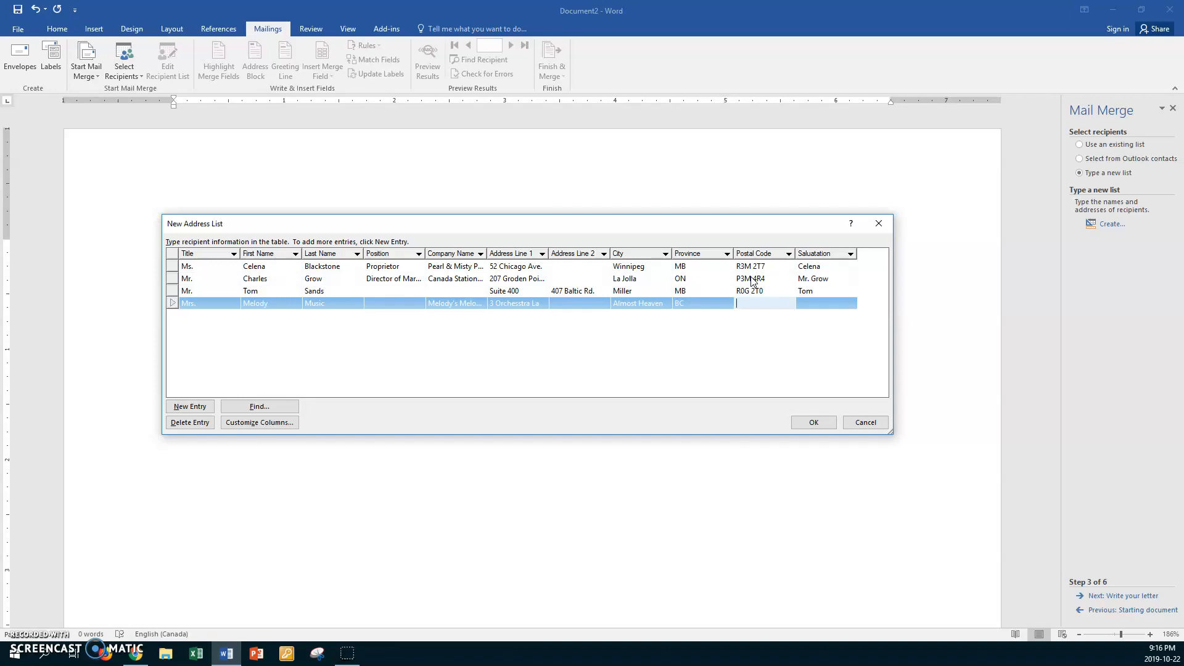
Fill in the fourth recipient's complete postal code, with both halves in the Postal Code field.
type("T5X")
key("Tab")
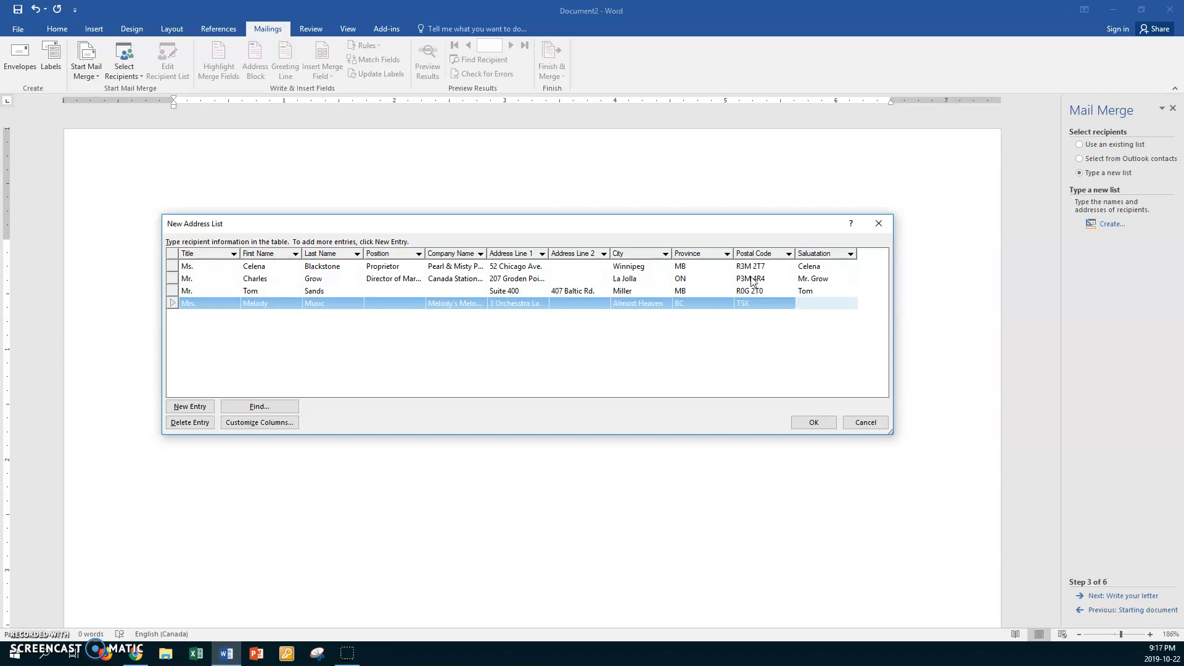
type("3W3")
left_click(772, 303)
left_click(771, 303)
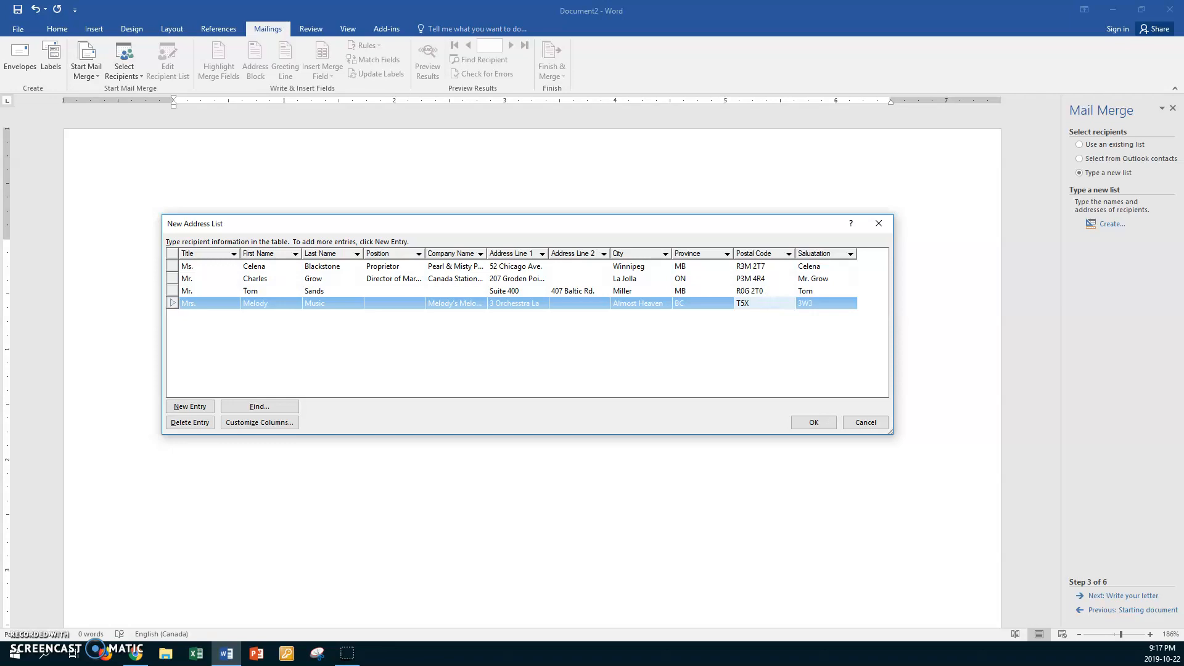
type("3W3")
key("Tab")
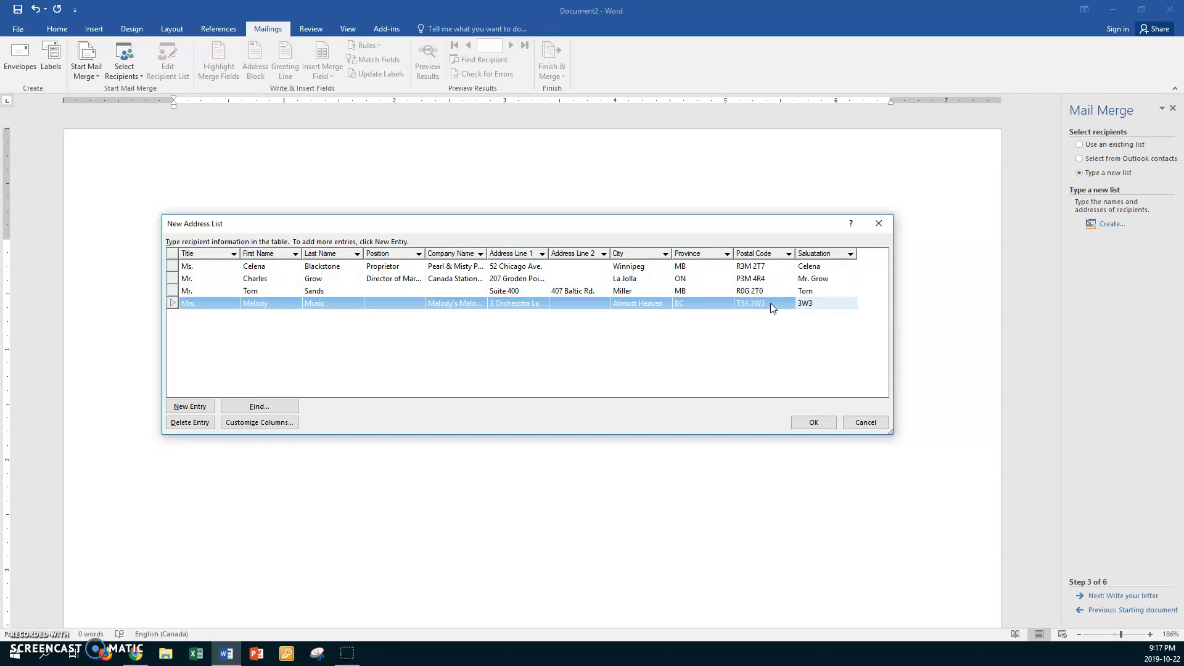
Replace the fourth recipient's Saluatation entry with "Mrs." and the recipient's last name, and accept the address list.
key("BackSpace")
key("BackSpace")
key("BackSpace")
type("mRS. mUSIC")
key("BackSpace")
key("BackSpace")
key("BackSpace")
key("BackSpace")
key("BackSpace")
key("BackSpace")
key("BackSpace")
key("BackSpace")
key("BackSpace")
key("BackSpace")
type("Mrs. Music")
left_click(804, 424)
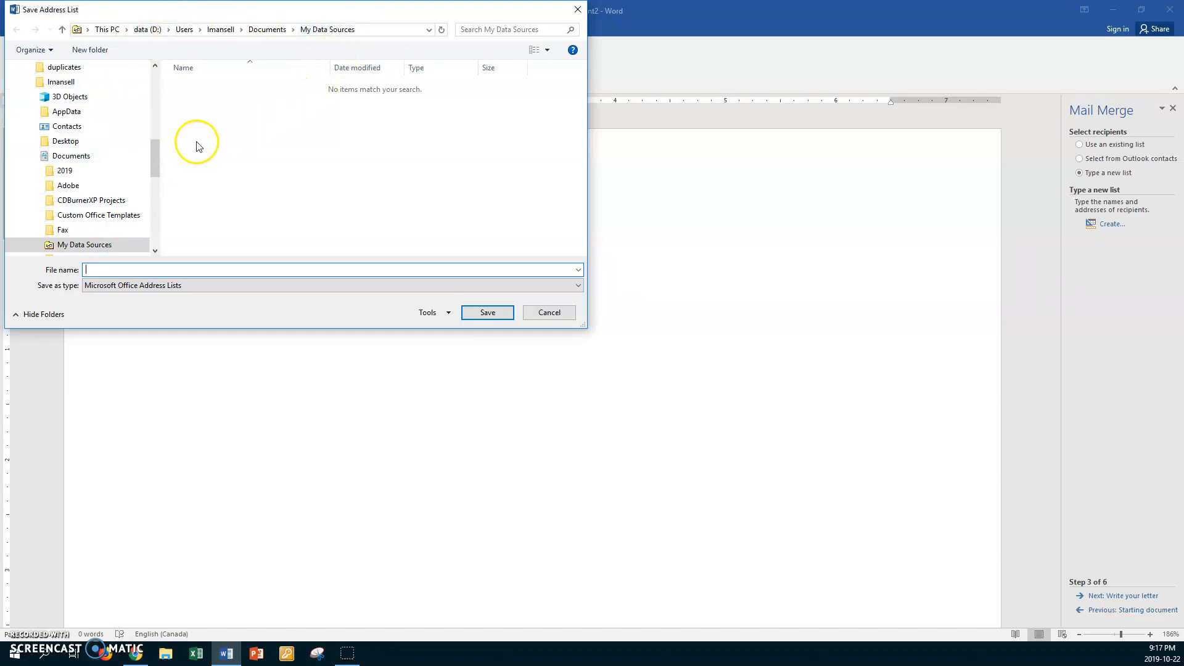
Choose the Mail Merge folder inside the ABT folder on the U drive as the address list's save location.
mouse_move(156, 158)
left_mouse_down()
mouse_move(155, 224)
mouse_move(166, 142)
left_mouse_up()
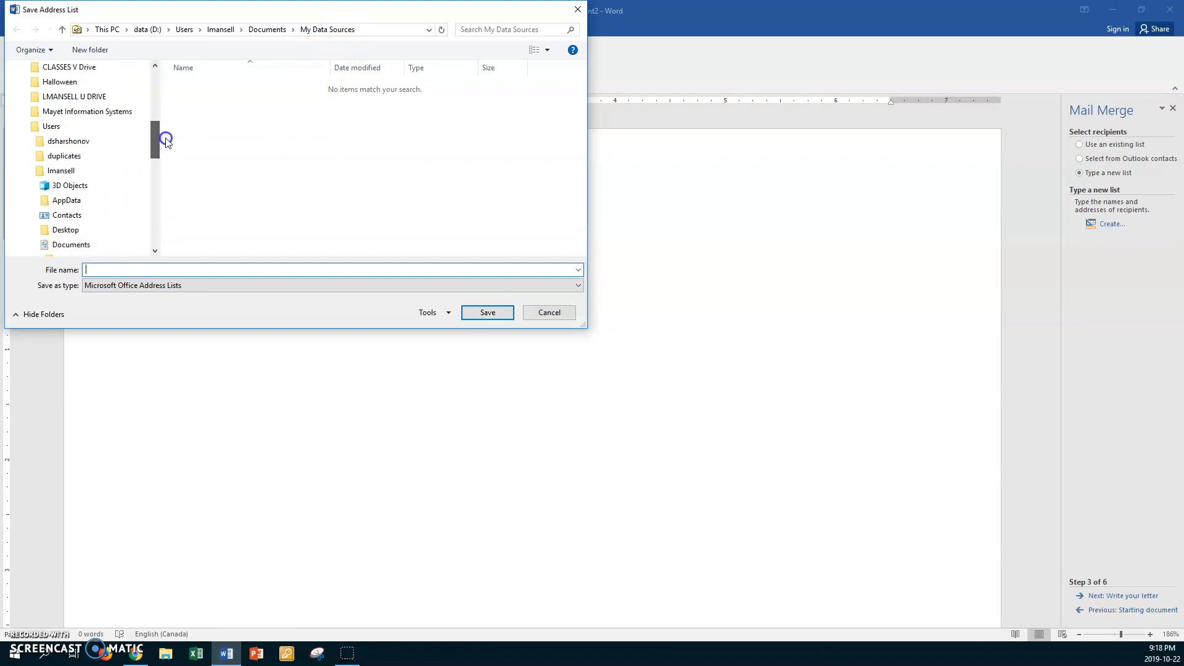
left_click(89, 97)
left_click(181, 86)
double_click(182, 85)
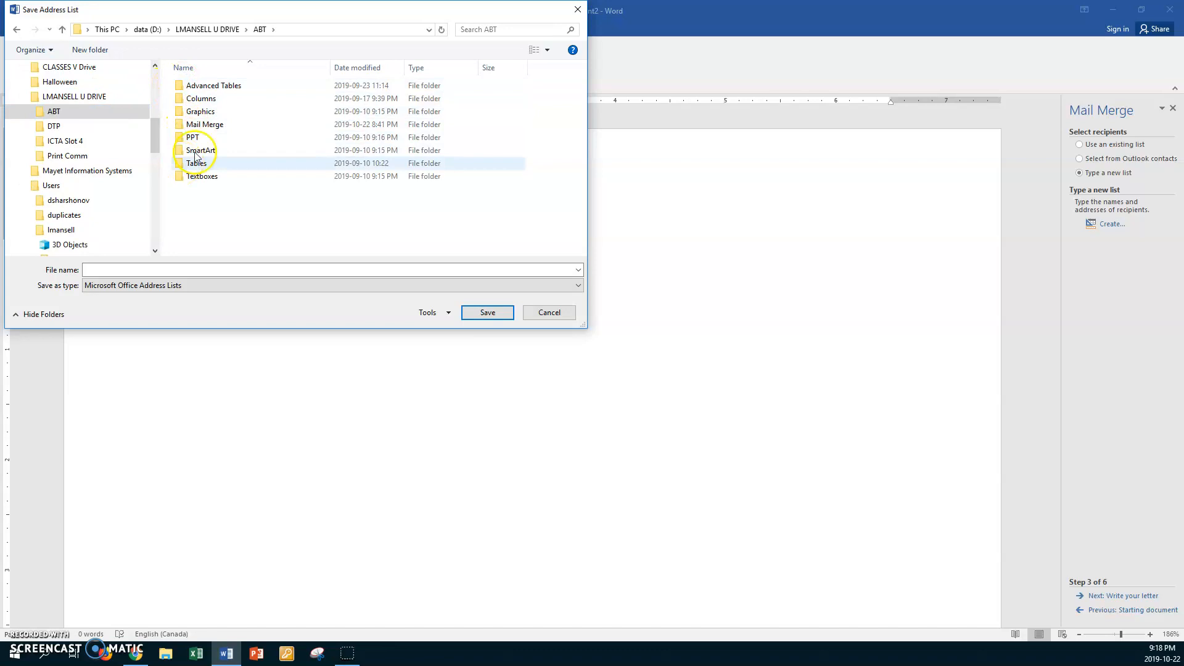
left_click(179, 124)
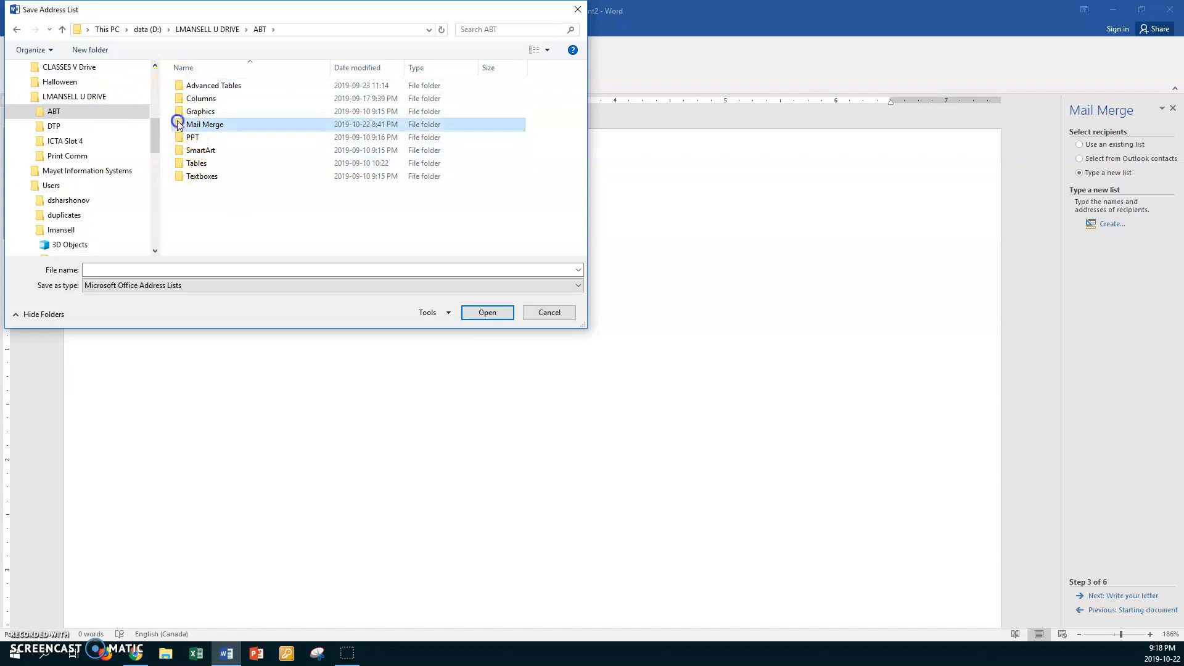
double_click(179, 124)
Save the address list under the author's first name followed by "Oct 22 widgets data".
left_click(98, 270)
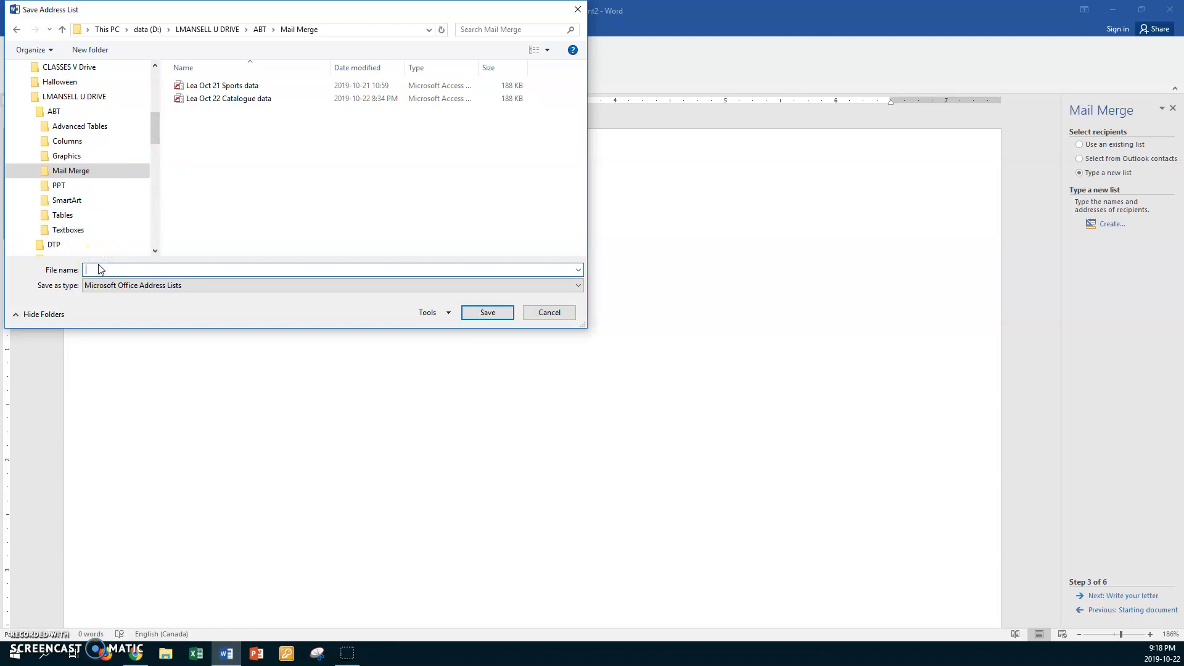
type("Lea Oct 22")
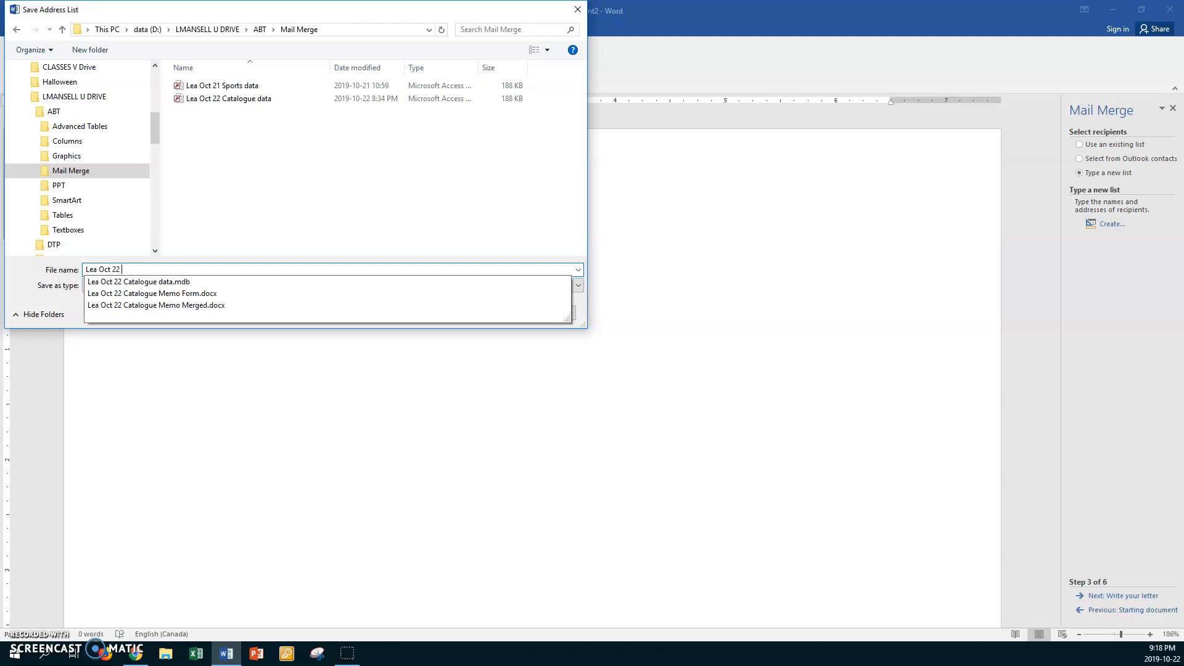
type(" wid")
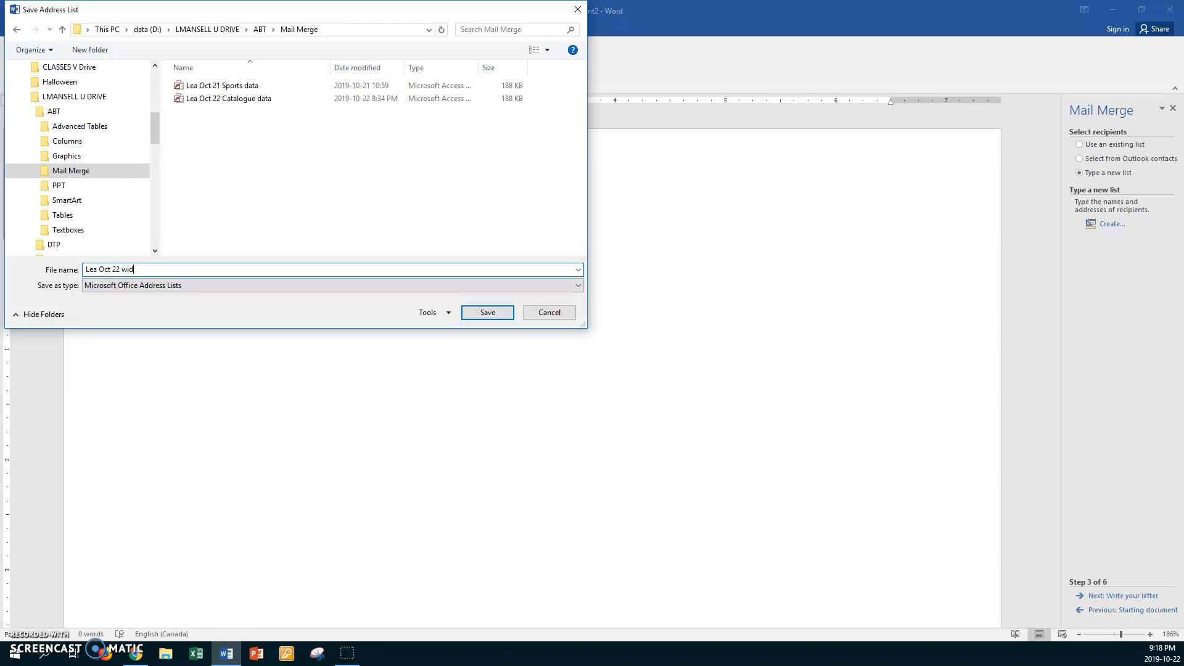
type("gets data")
left_click(476, 315)
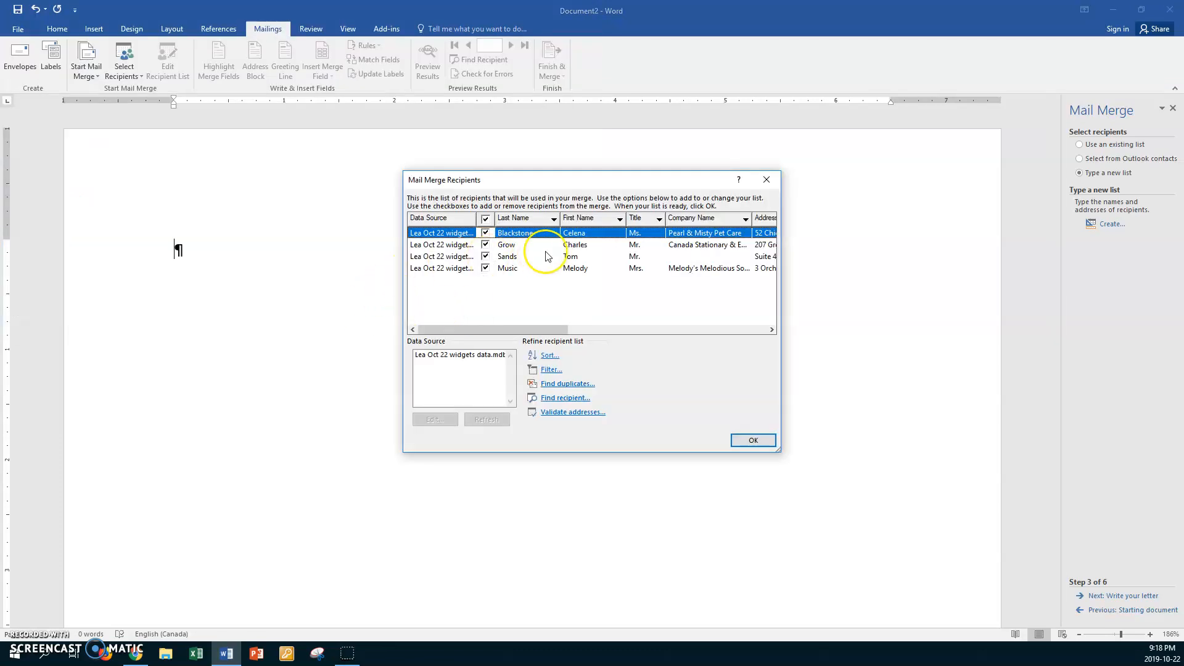
Sort the merge recipients by last name from A to Z, accept the list, and place the cursor in the blank letter's first line.
left_click(517, 220)
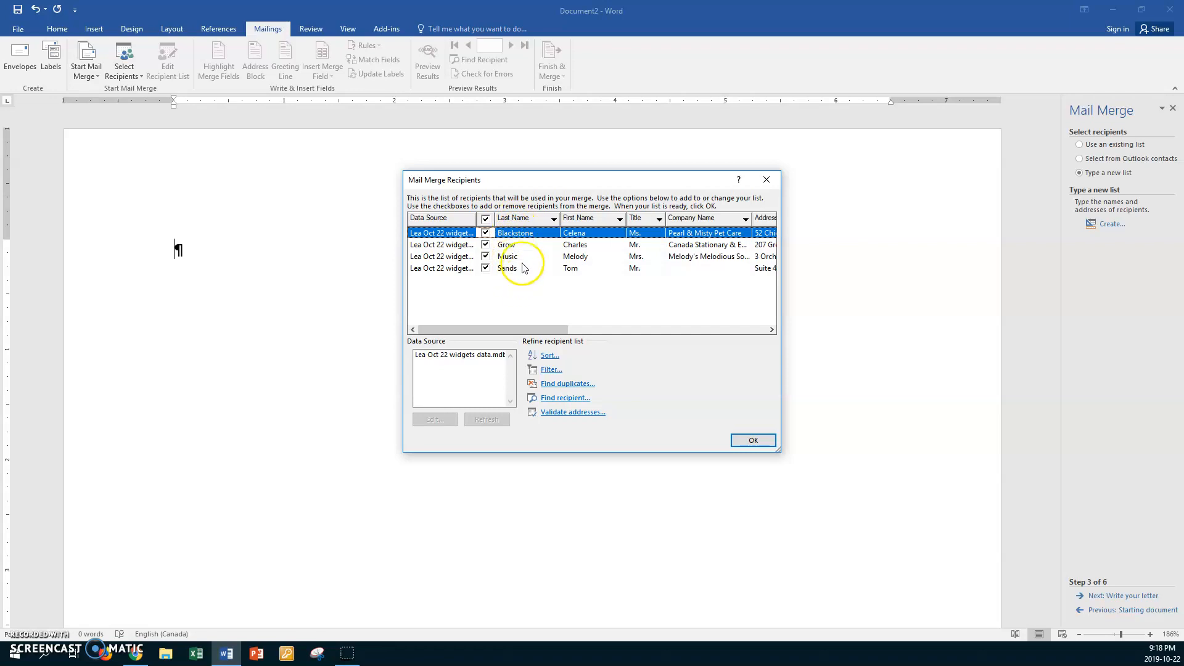
left_click(516, 220)
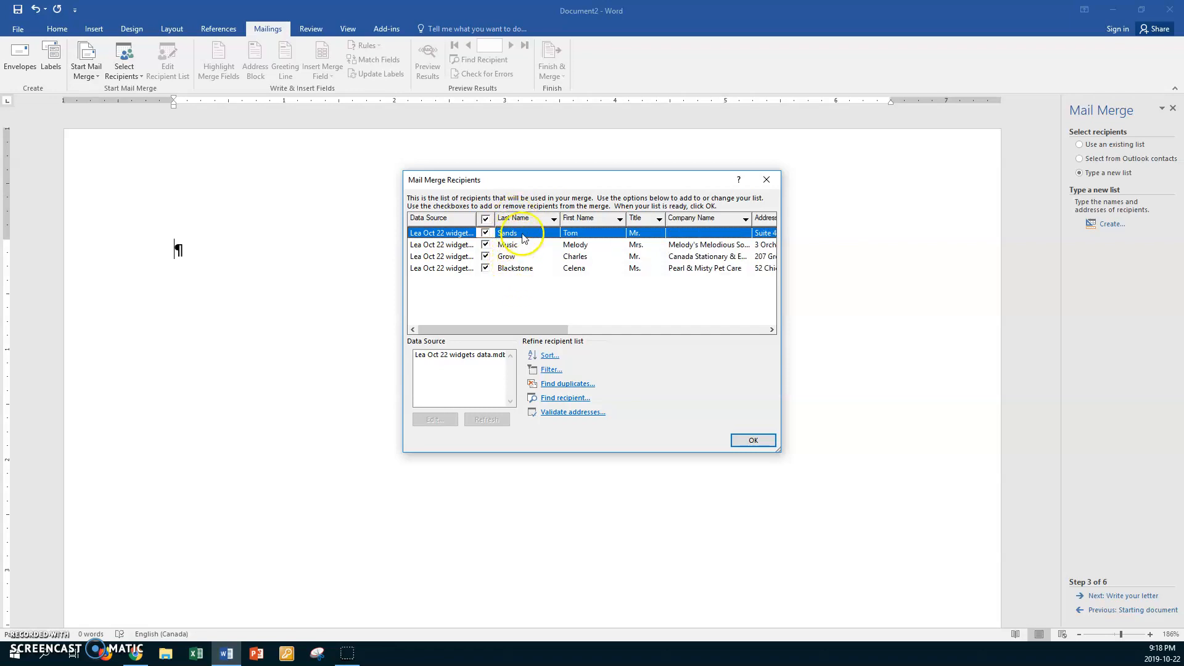
left_click(517, 220)
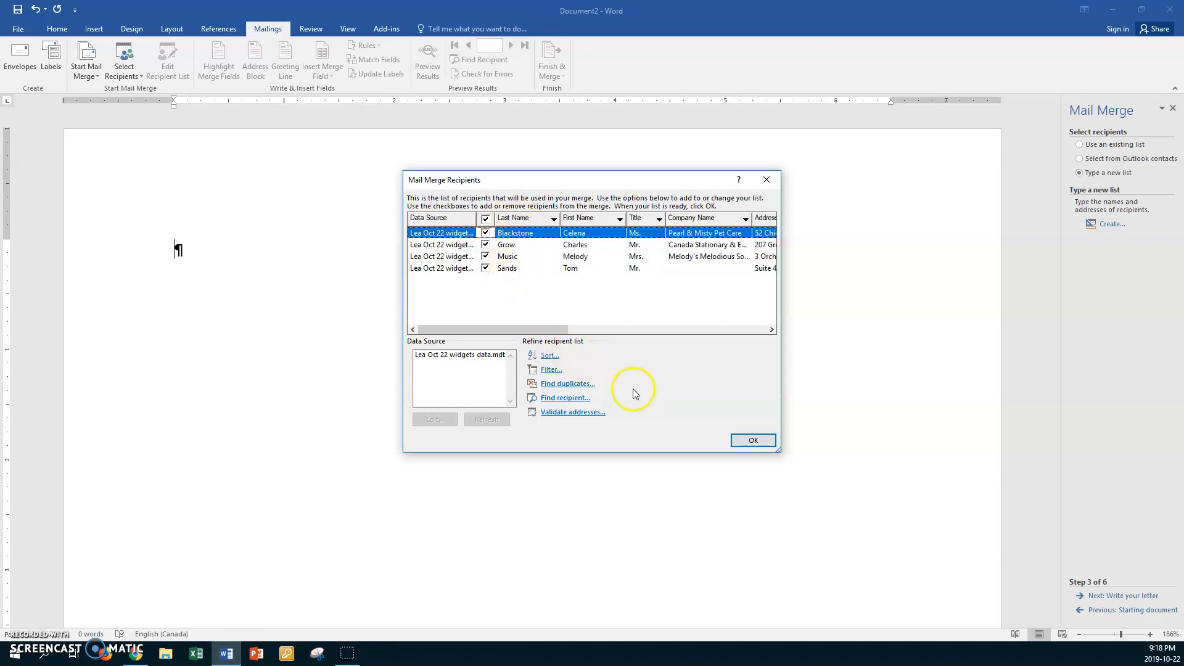
left_click(747, 440)
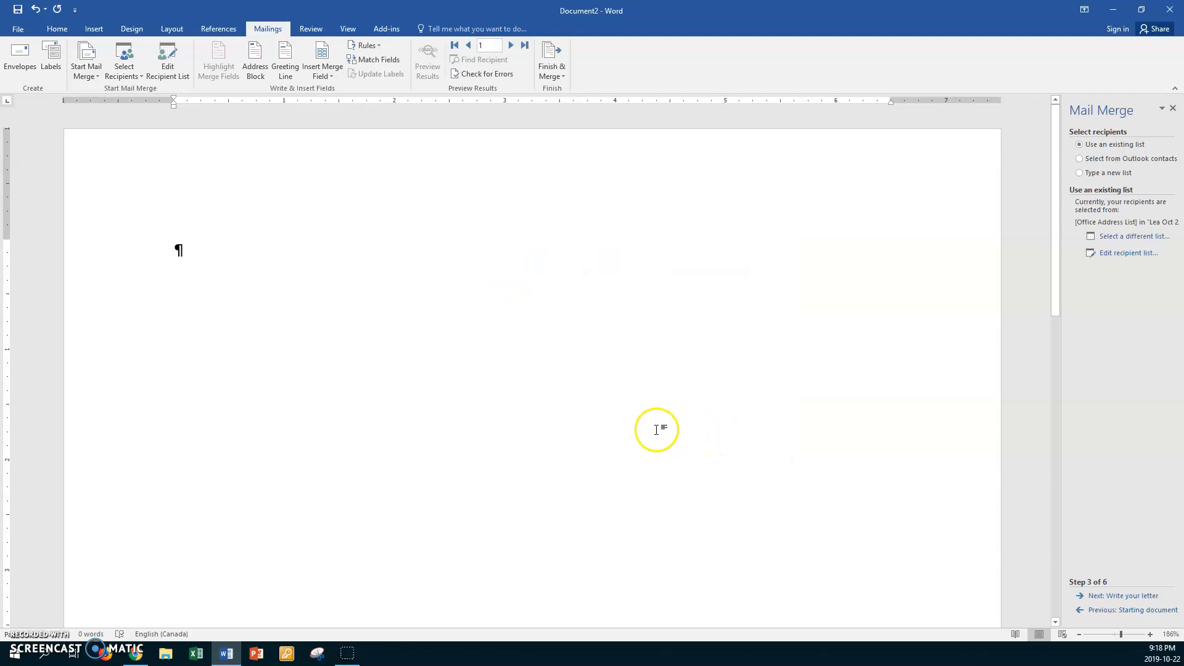
left_click(190, 250)
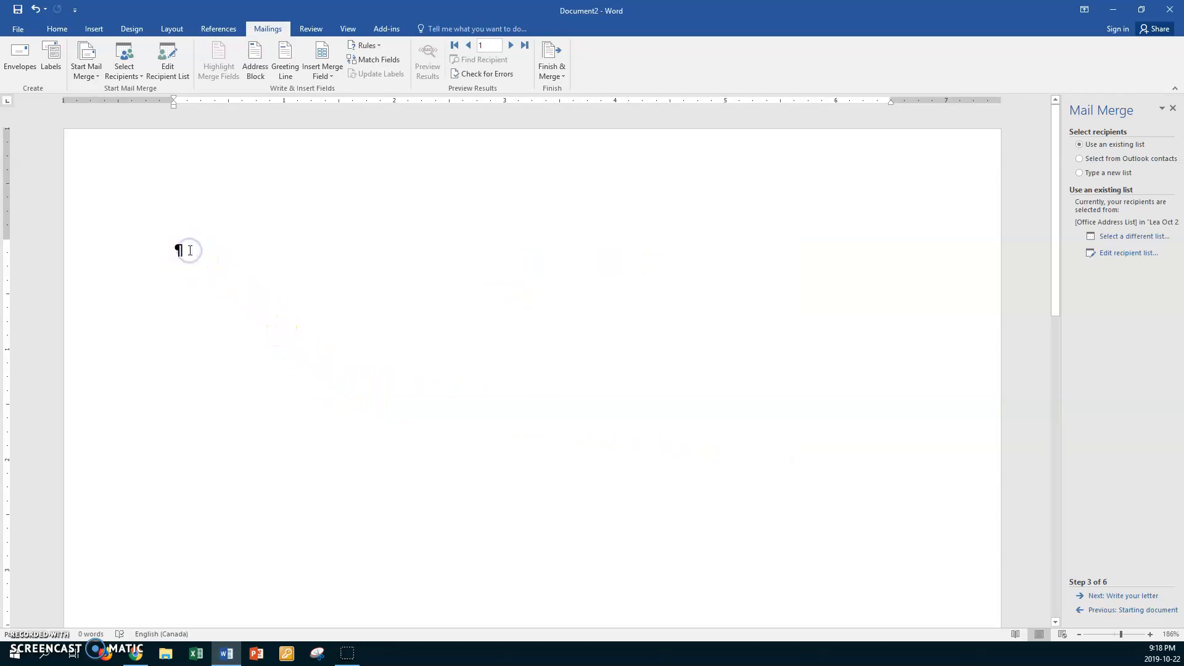